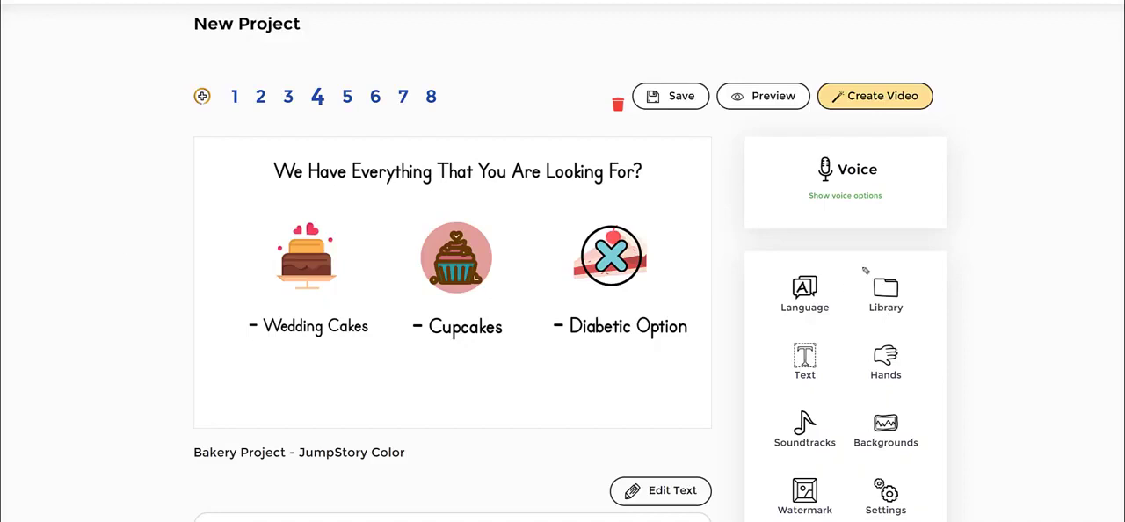
{"action": "mouse_move", "coordinate": [866, 271]}
{"action": "left_mouse_down"}
{"action": "mouse_move", "coordinate": [973, 269]}
{"action": "mouse_move", "coordinate": [971, 319]}
{"action": "mouse_move", "coordinate": [871, 331]}
{"action": "mouse_move", "coordinate": [837, 287]}
{"action": "mouse_move", "coordinate": [872, 255]}
{"action": "left_mouse_up"}
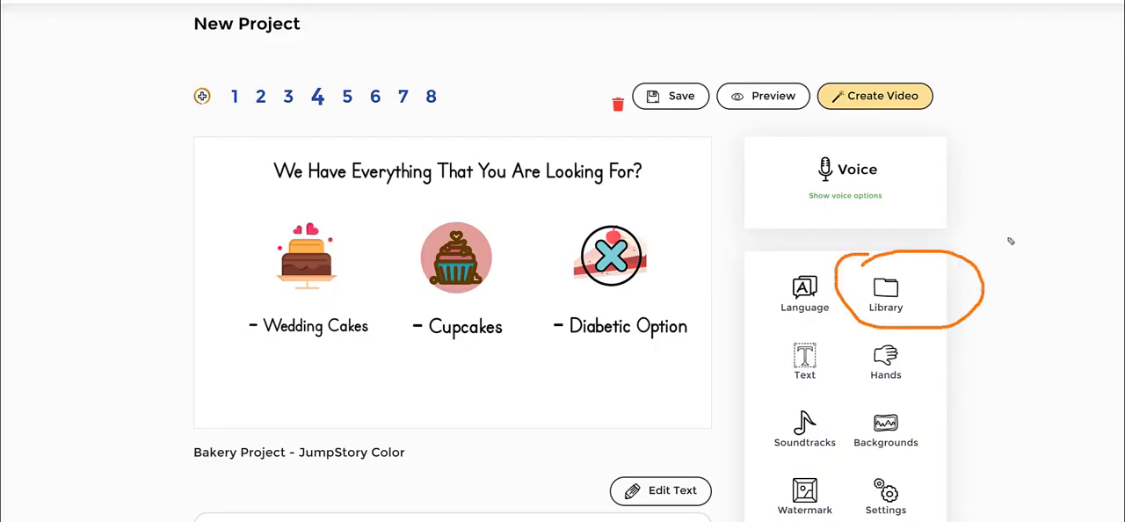
{"action": "mouse_move", "coordinate": [1040, 141]}
{"action": "left_mouse_down"}
{"action": "mouse_move", "coordinate": [957, 239]}
{"action": "mouse_move", "coordinate": [984, 237]}
{"action": "left_mouse_up"}
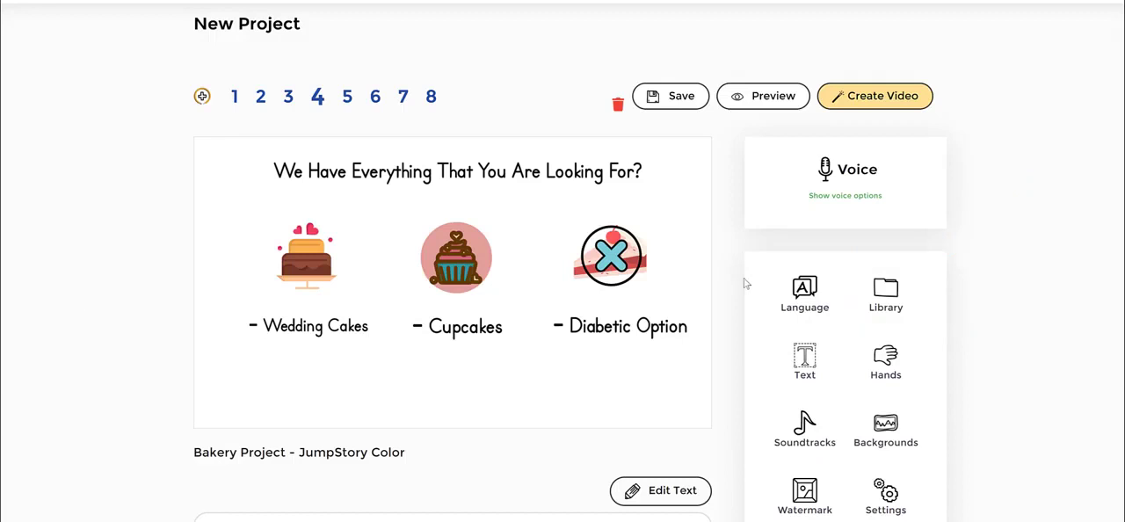
Open the image library for slide 4 and show its Icons collection
{"action": "left_click", "coordinate": [875, 294]}
{"action": "scroll", "coordinate": [993, 206], "scroll_direction": "down", "scroll_amount": 1}
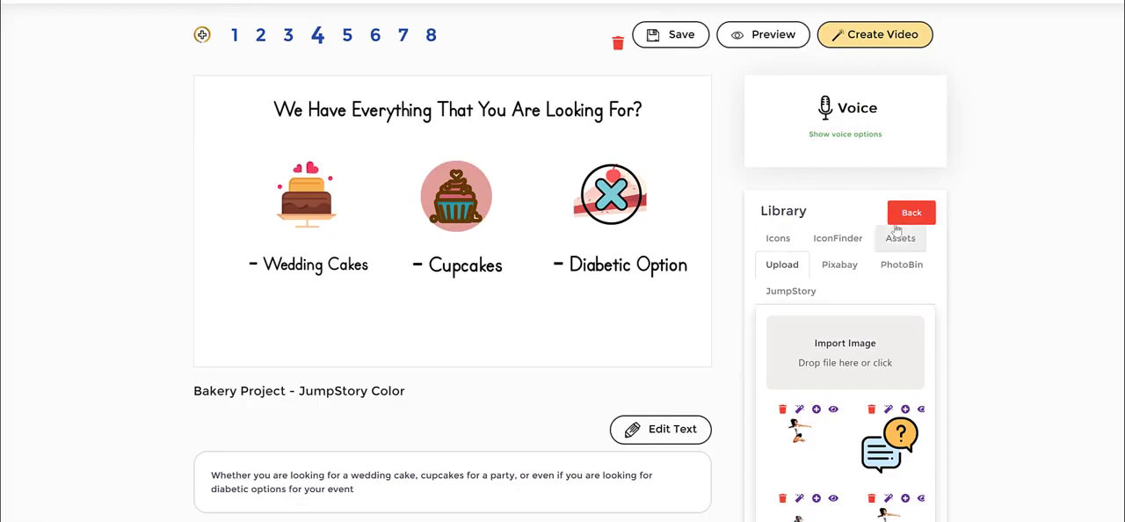
{"action": "left_click", "coordinate": [778, 242]}
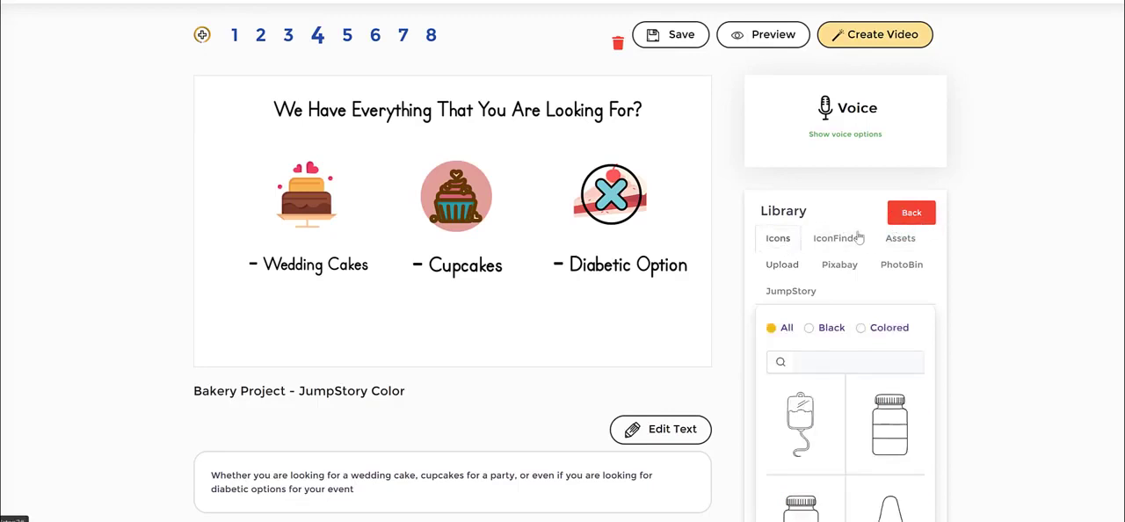
{"action": "scroll", "coordinate": [880, 360], "scroll_direction": "down", "scroll_amount": 2}
{"action": "scroll", "coordinate": [880, 359], "scroll_direction": "up", "scroll_amount": 4}
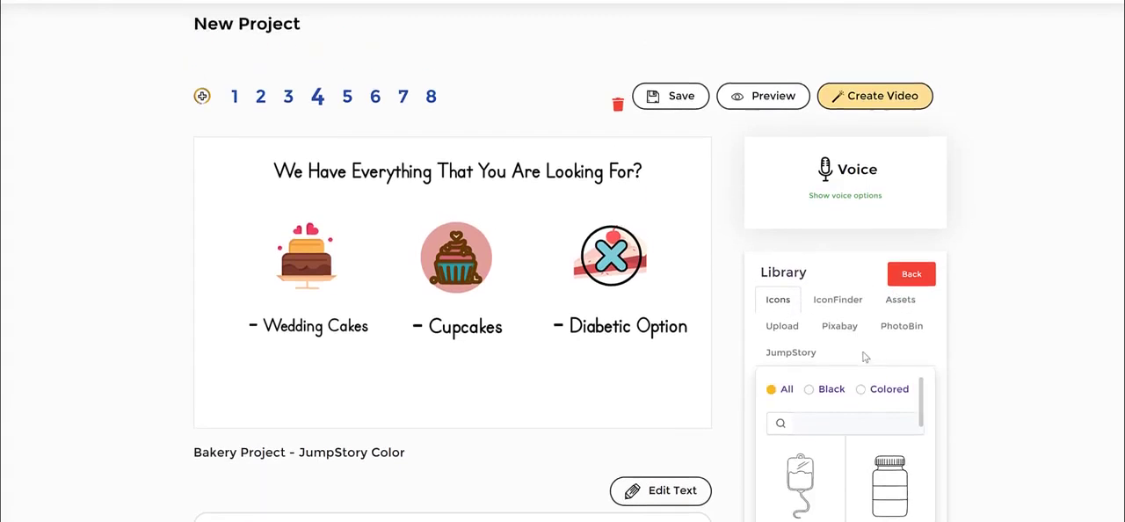
{"action": "scroll", "coordinate": [1010, 362], "scroll_direction": "down", "scroll_amount": 1}
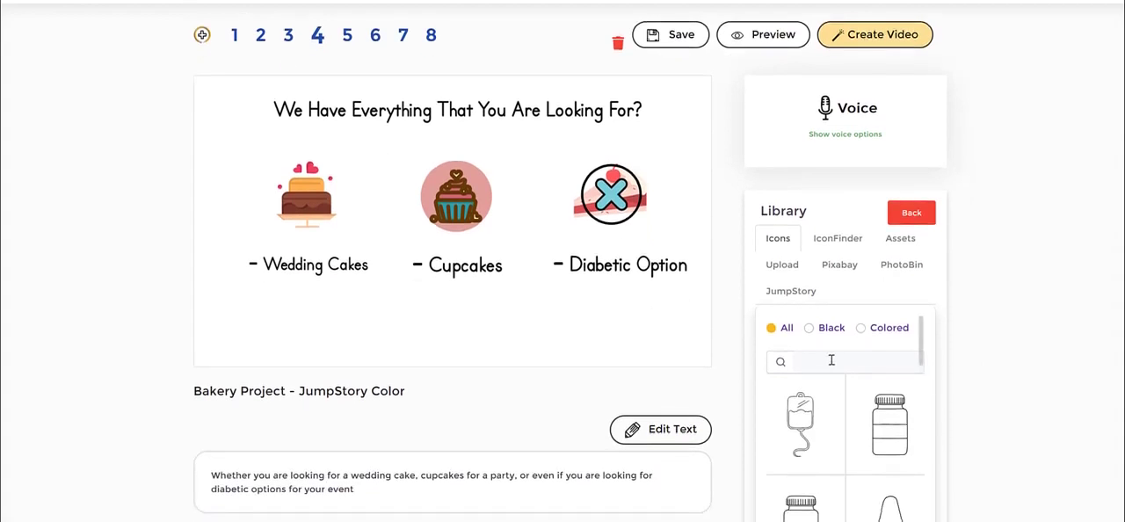
Search the Icons collection for "cake" and look through the matching icons
{"action": "left_click", "coordinate": [830, 360]}
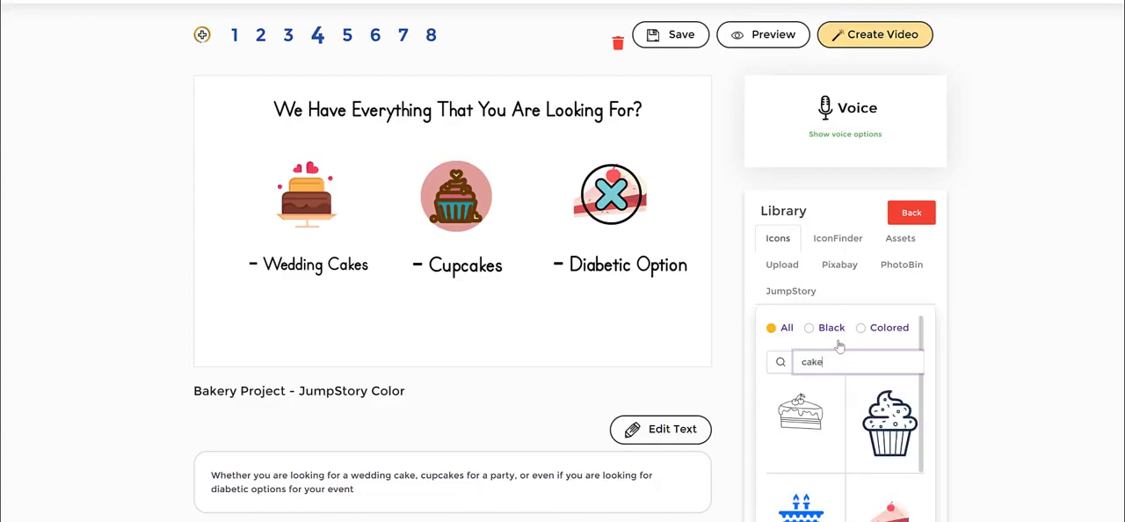
{"action": "scroll", "coordinate": [869, 410], "scroll_direction": "down", "scroll_amount": 5}
{"action": "scroll", "coordinate": [881, 329], "scroll_direction": "down", "scroll_amount": 2}
{"action": "scroll", "coordinate": [881, 328], "scroll_direction": "up", "scroll_amount": 2}
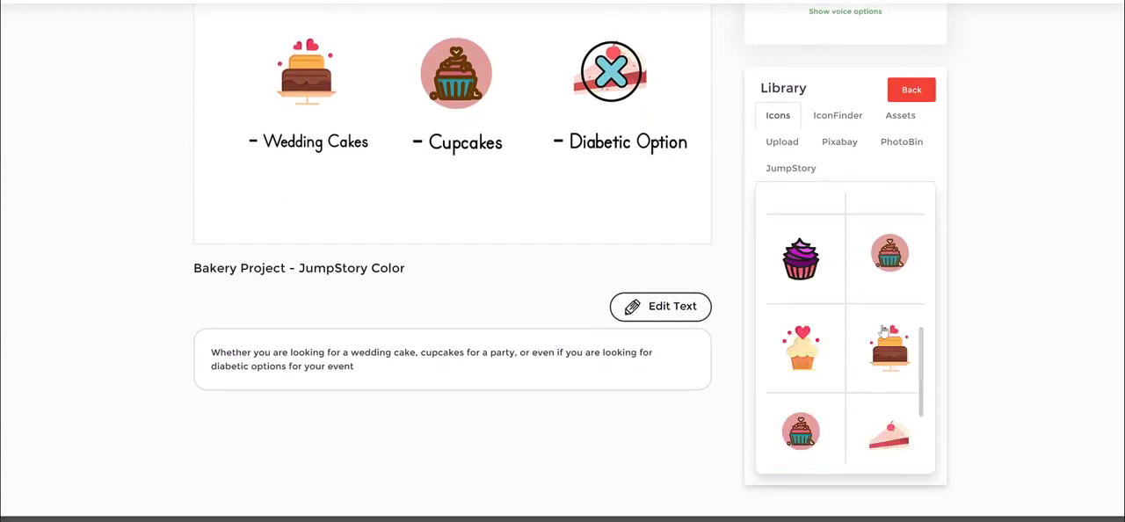
{"action": "scroll", "coordinate": [877, 352], "scroll_direction": "down", "scroll_amount": 4}
{"action": "left_click", "coordinate": [871, 374]}
{"action": "scroll", "coordinate": [1014, 250], "scroll_direction": "up", "scroll_amount": 1}
{"action": "scroll", "coordinate": [1014, 250], "scroll_direction": "up", "scroll_amount": 2}
{"action": "scroll", "coordinate": [923, 346], "scroll_direction": "down", "scroll_amount": 5}
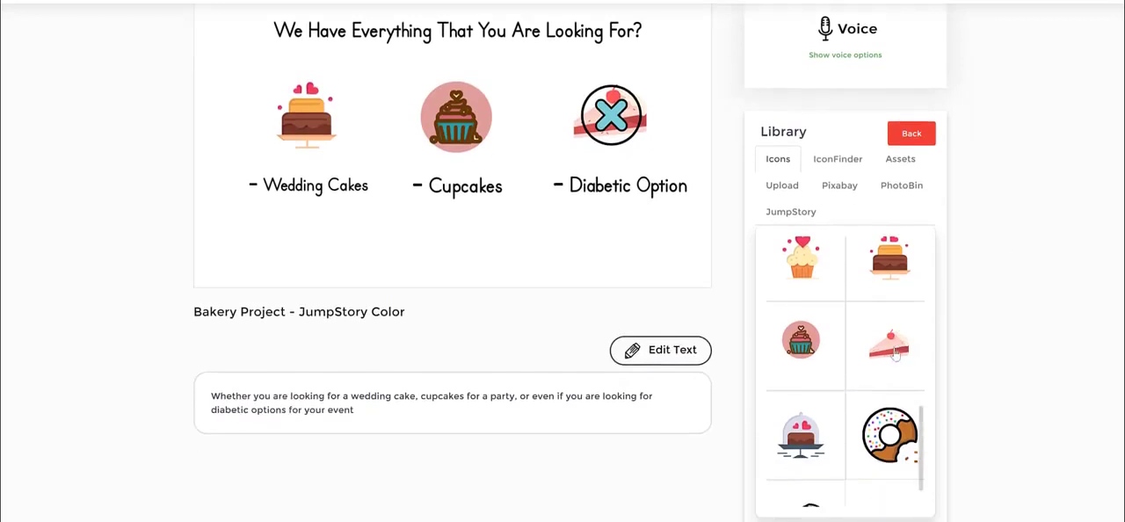
{"action": "left_click", "coordinate": [857, 440]}
{"action": "scroll", "coordinate": [884, 333], "scroll_direction": "up", "scroll_amount": 5}
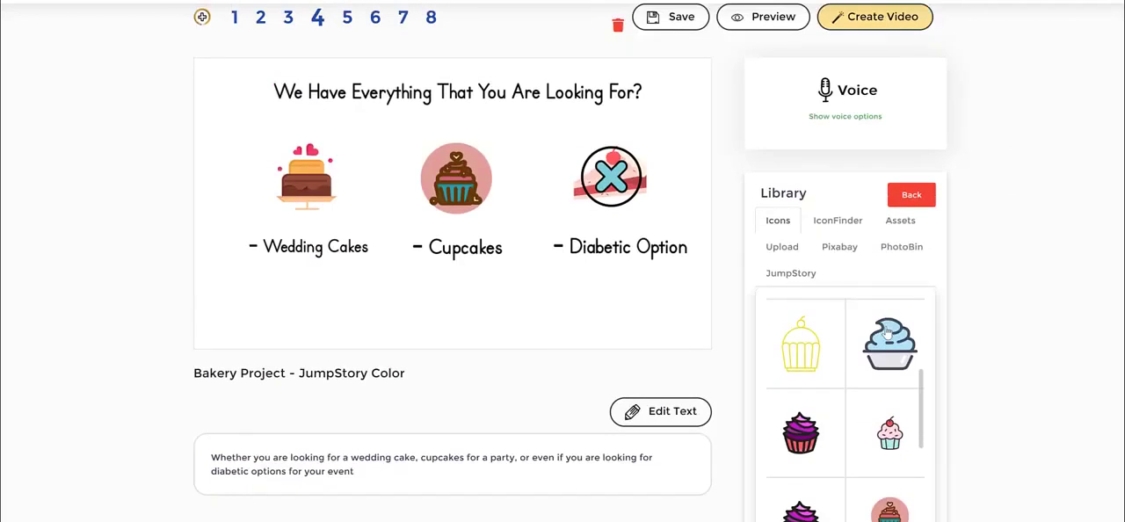
Search the IconFinder collection for "bake" and look through the resulting icons
{"action": "left_click", "coordinate": [838, 223]}
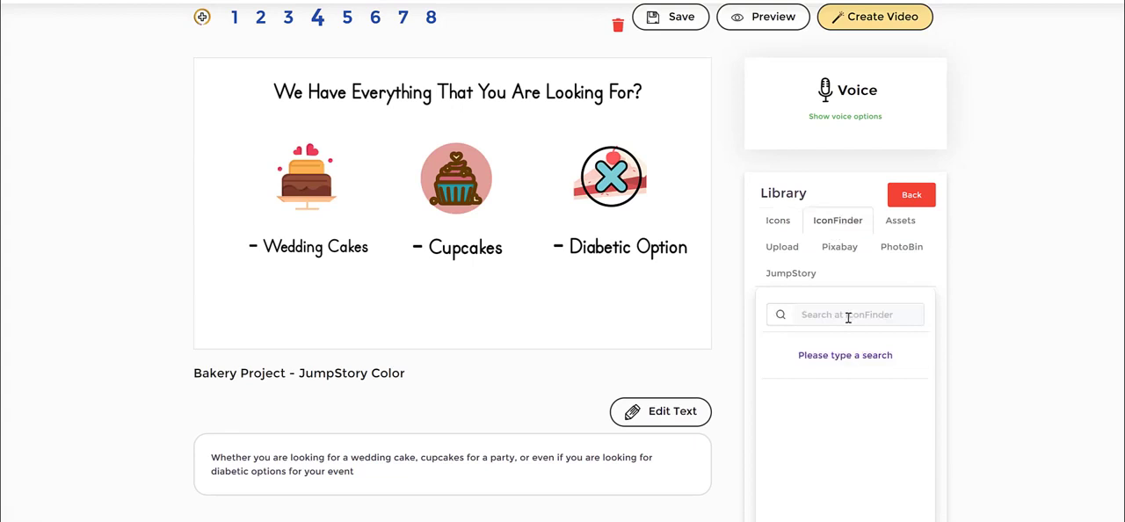
{"action": "left_click", "coordinate": [848, 318]}
{"action": "type", "text": "cak"}
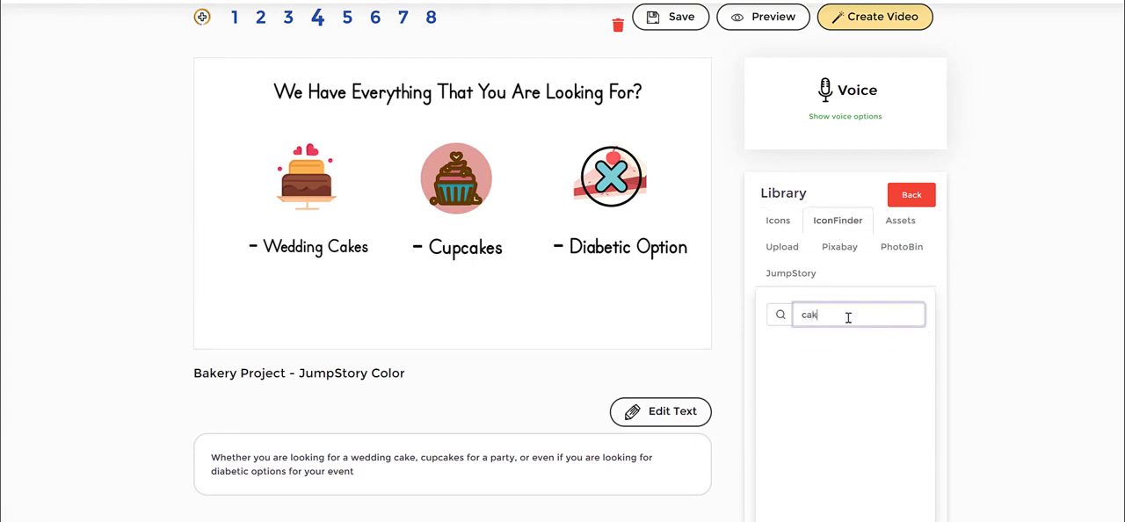
{"action": "key", "text": "BackSpace"}
{"action": "key", "text": "BackSpace"}
{"action": "key", "text": "BackSpace"}
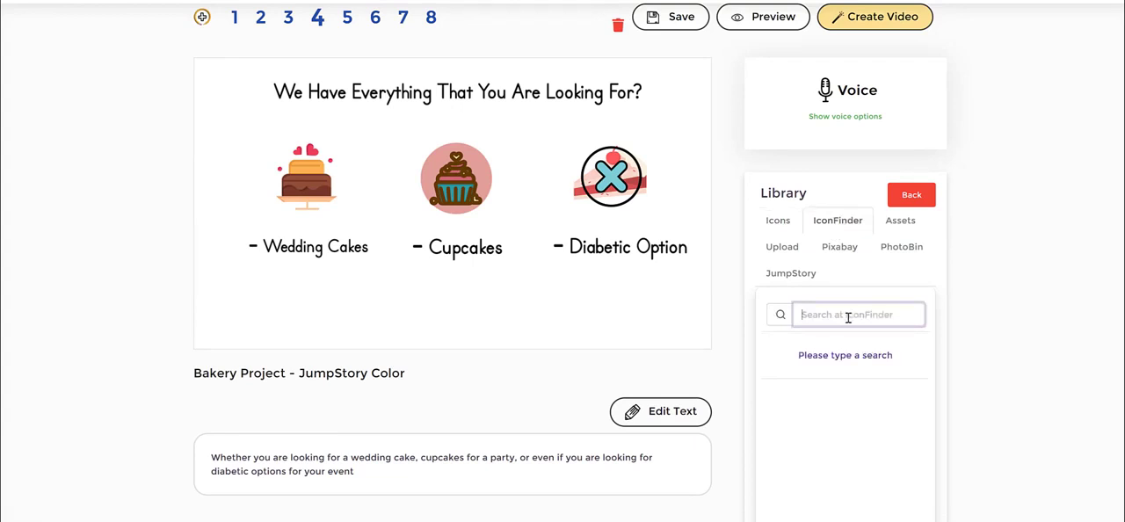
{"action": "type", "text": "bake"}
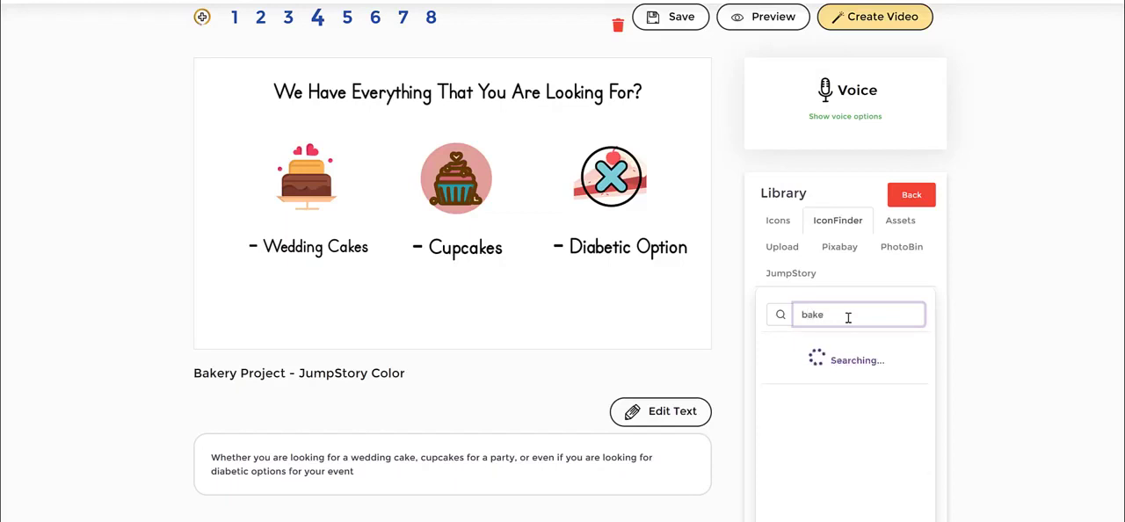
{"action": "scroll", "coordinate": [860, 395], "scroll_direction": "down", "scroll_amount": 2}
{"action": "scroll", "coordinate": [859, 396], "scroll_direction": "down", "scroll_amount": 1}
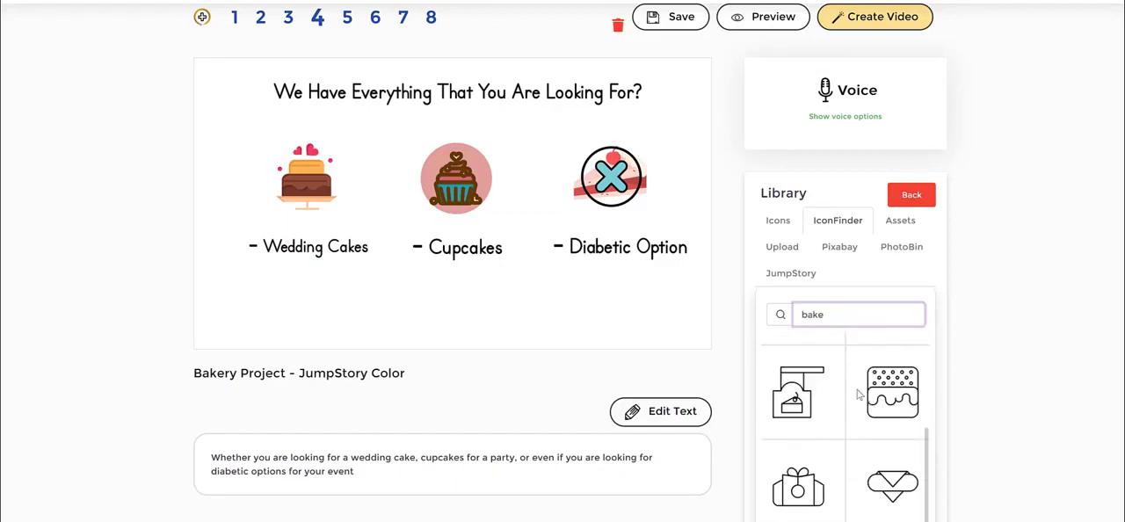
{"action": "scroll", "coordinate": [856, 391], "scroll_direction": "up", "scroll_amount": 5}
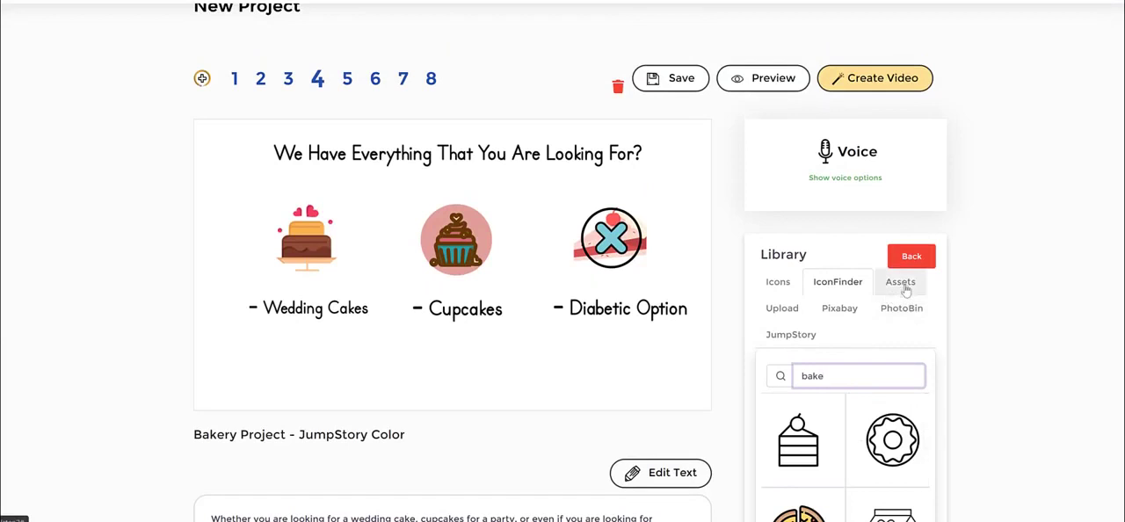
Open the Assets collection and look through the speech-bubble and outline drawings under Shapes
{"action": "left_click", "coordinate": [905, 288]}
{"action": "scroll", "coordinate": [1014, 272], "scroll_direction": "down", "scroll_amount": 1}
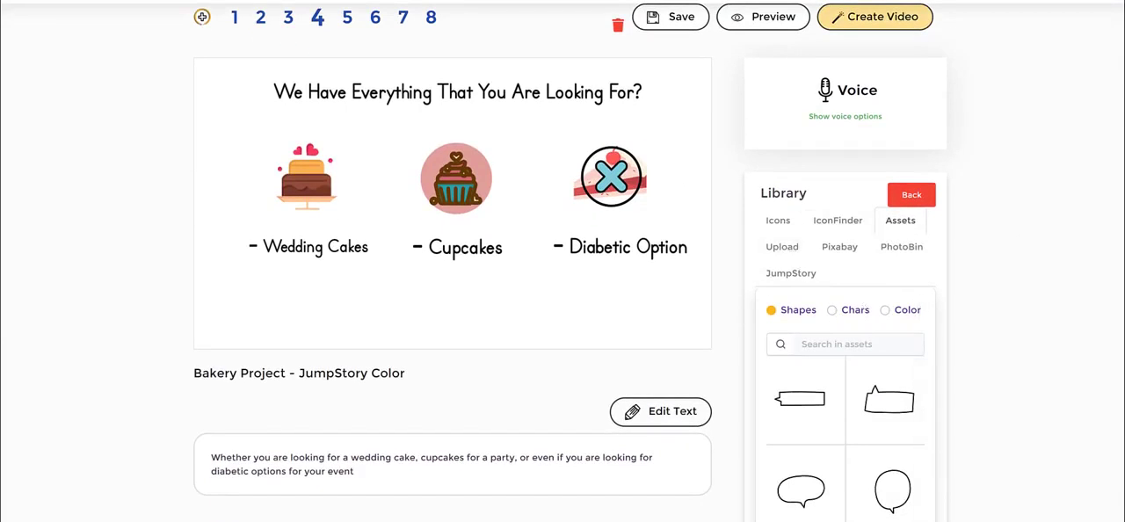
{"action": "scroll", "coordinate": [868, 360], "scroll_direction": "down", "scroll_amount": 2}
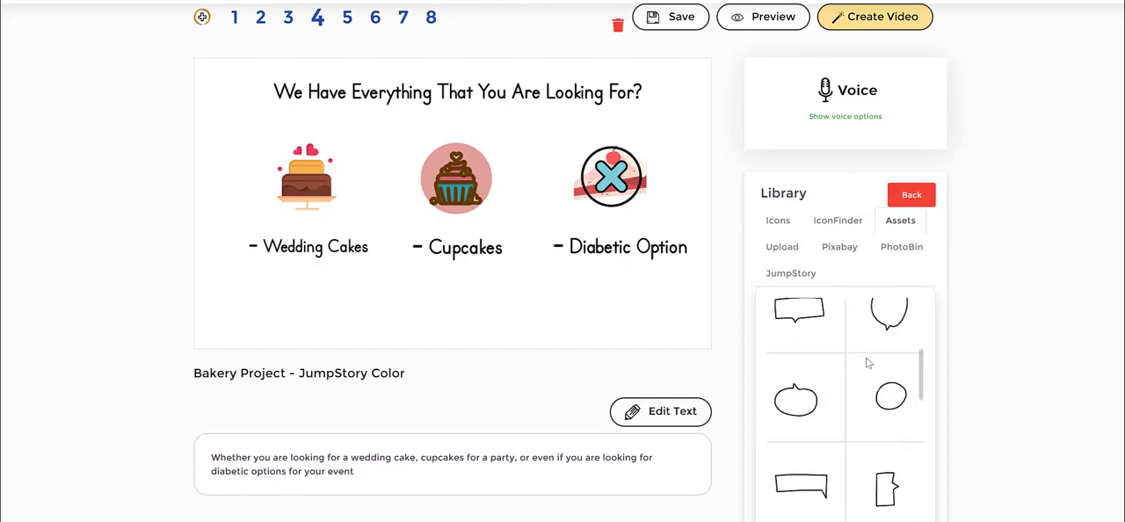
{"action": "scroll", "coordinate": [864, 368], "scroll_direction": "up", "scroll_amount": 4}
{"action": "scroll", "coordinate": [1011, 331], "scroll_direction": "down", "scroll_amount": 1}
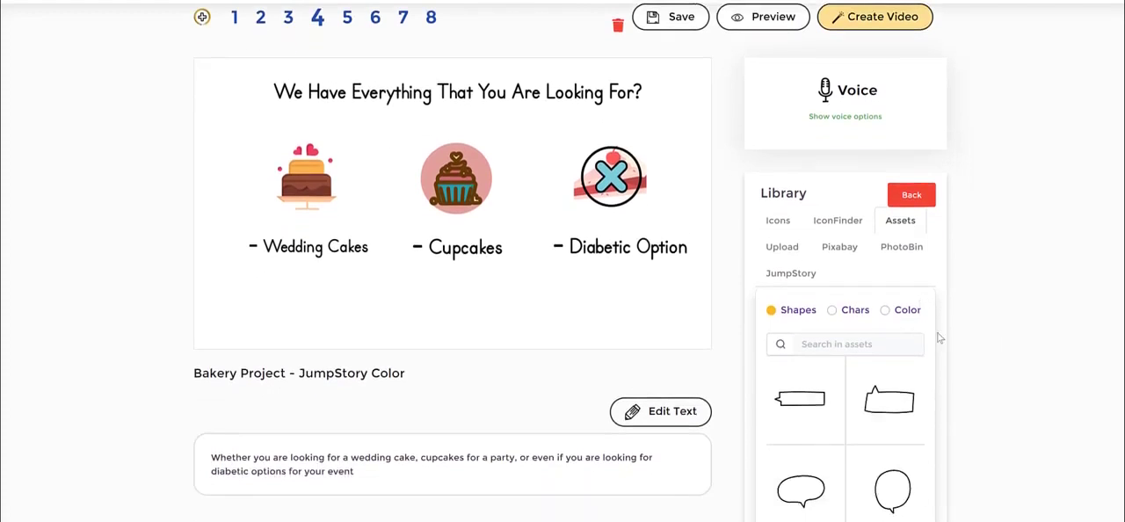
Filter the assets to Chars, search for "chef" and look through the black-and-white characters
{"action": "left_click", "coordinate": [856, 341]}
{"action": "type", "text": "chef"}
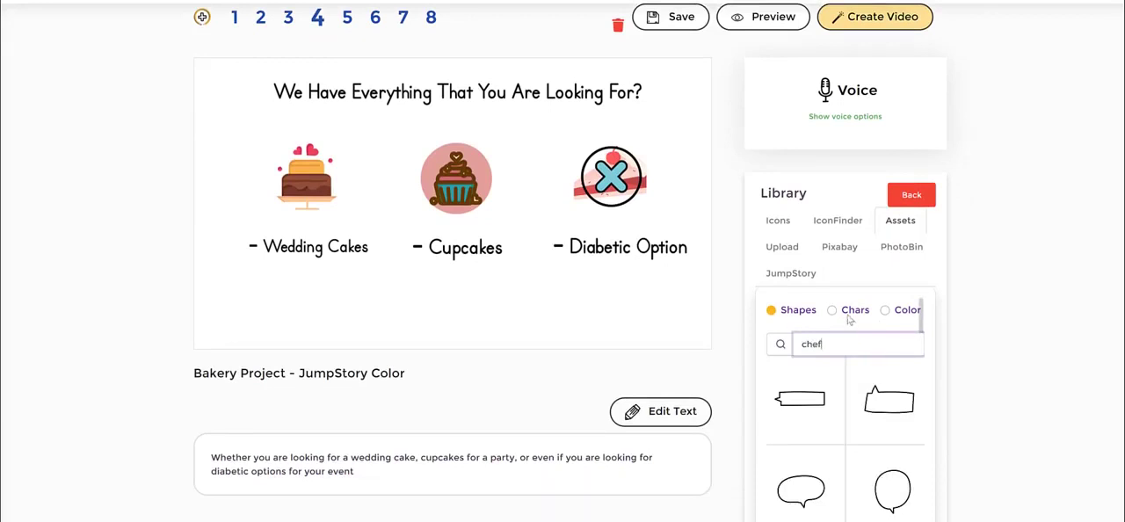
{"action": "left_click", "coordinate": [833, 311]}
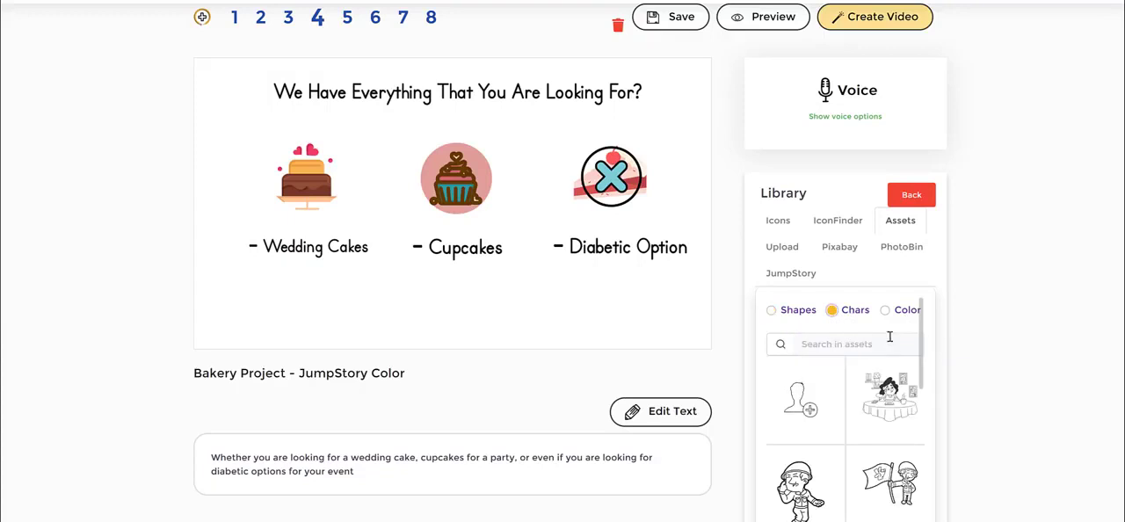
{"action": "left_click", "coordinate": [899, 311]}
{"action": "left_click", "coordinate": [835, 315]}
{"action": "left_click", "coordinate": [900, 314]}
{"action": "left_click", "coordinate": [833, 314]}
{"action": "left_click", "coordinate": [841, 344]}
{"action": "type", "text": "chef"}
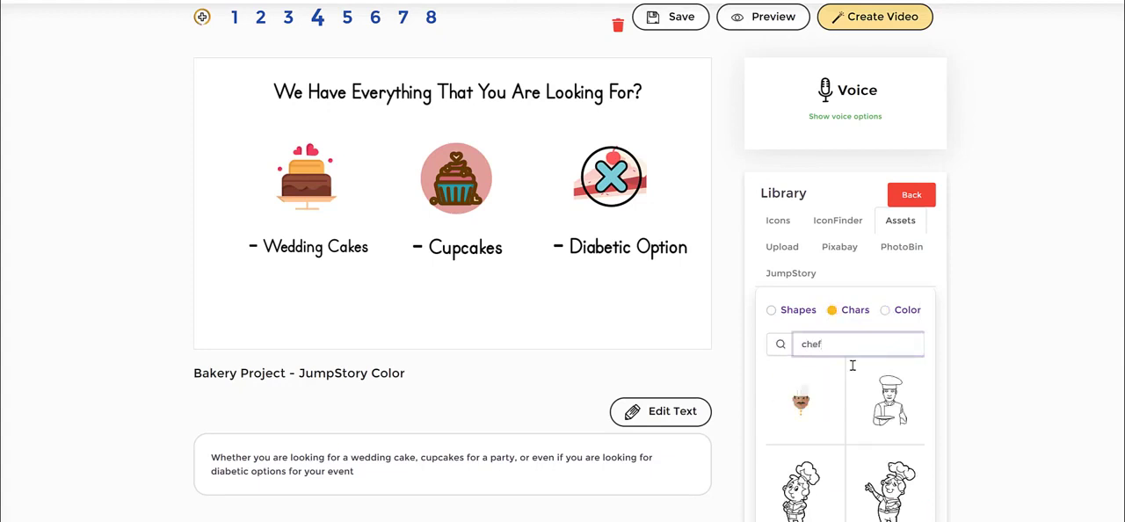
{"action": "scroll", "coordinate": [861, 377], "scroll_direction": "down", "scroll_amount": 3}
{"action": "left_click", "coordinate": [851, 493]}
{"action": "scroll", "coordinate": [882, 364], "scroll_direction": "up", "scroll_amount": 4}
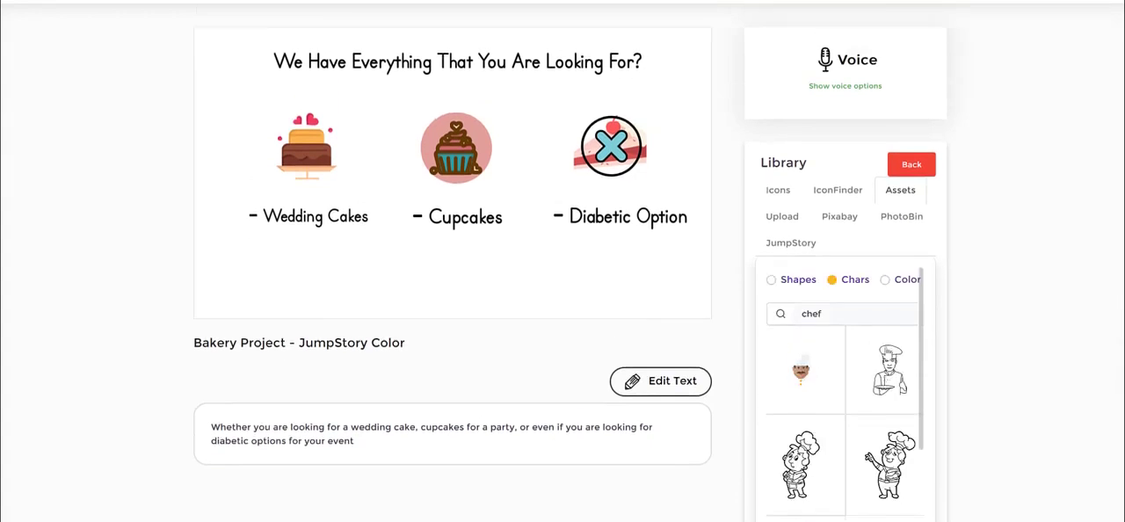
Filter the assets to Color, search for "chef" and look through the coloured characters
{"action": "left_click", "coordinate": [896, 313]}
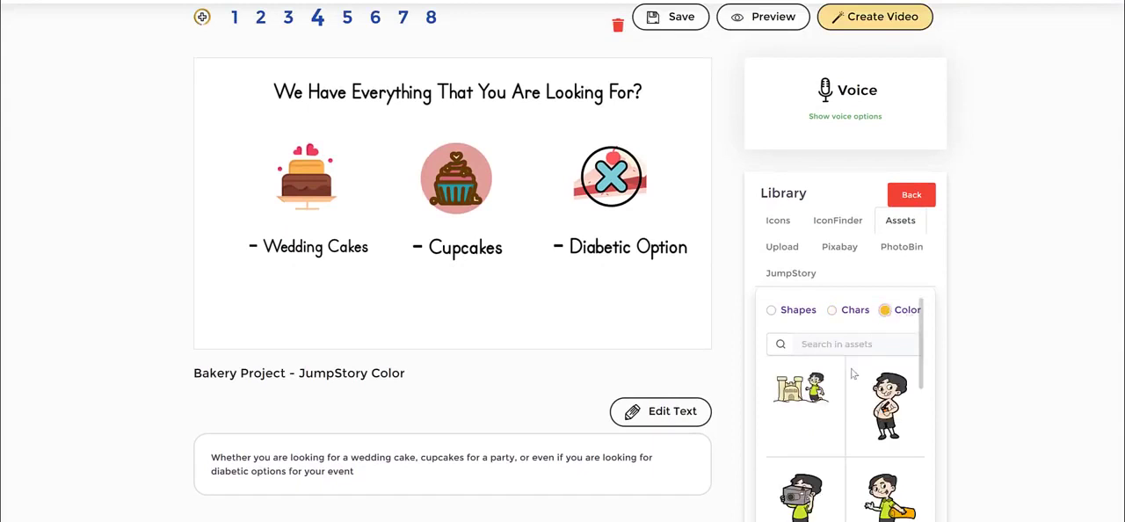
{"action": "left_click", "coordinate": [850, 342]}
{"action": "type", "text": "chef"}
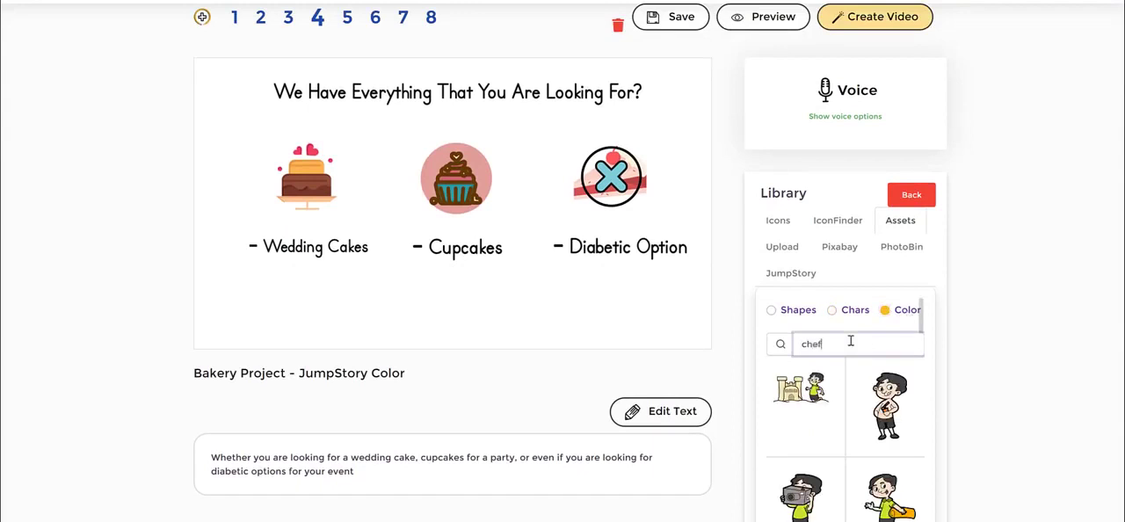
{"action": "key", "text": "Return"}
{"action": "scroll", "coordinate": [888, 360], "scroll_direction": "down", "scroll_amount": 5}
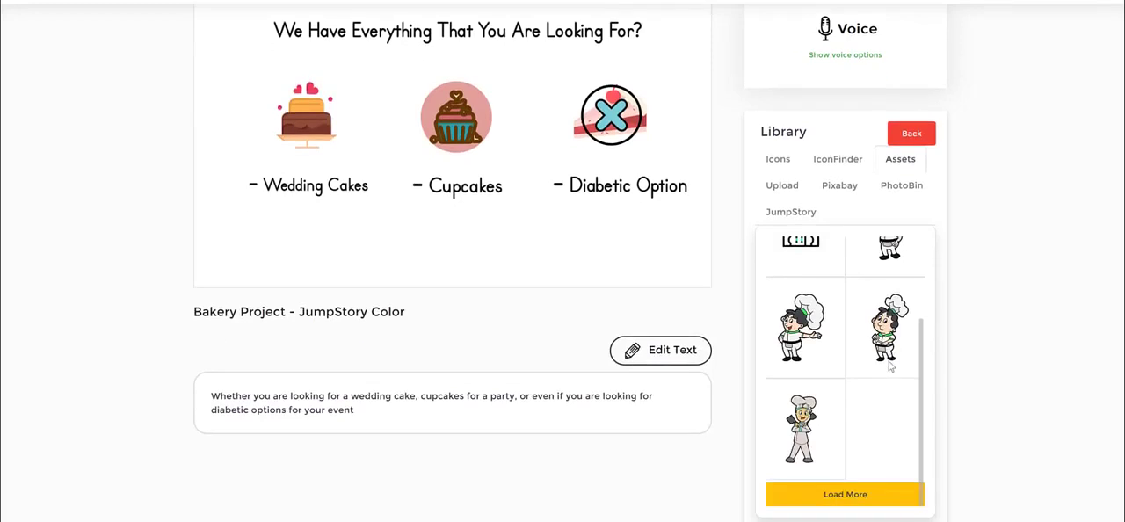
{"action": "scroll", "coordinate": [890, 367], "scroll_direction": "up", "scroll_amount": 5}
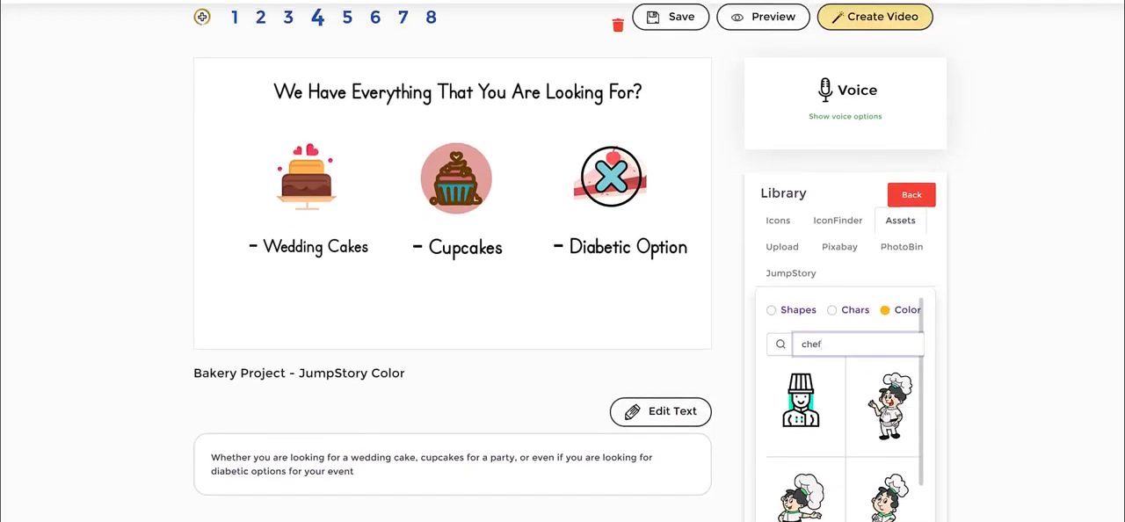
{"action": "scroll", "coordinate": [888, 410], "scroll_direction": "down", "scroll_amount": 5}
{"action": "scroll", "coordinate": [883, 414], "scroll_direction": "up", "scroll_amount": 5}
{"action": "scroll", "coordinate": [899, 408], "scroll_direction": "down", "scroll_amount": 5}
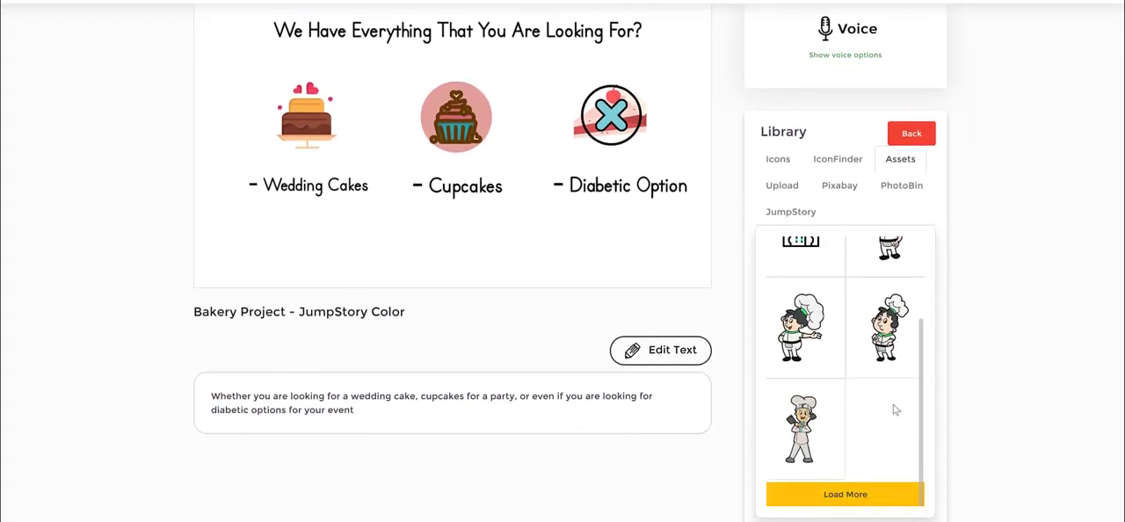
Add the chef with crossed arms to slide 4, shrink it and place it between the cupcake and the cake slice
{"action": "left_click", "coordinate": [800, 429]}
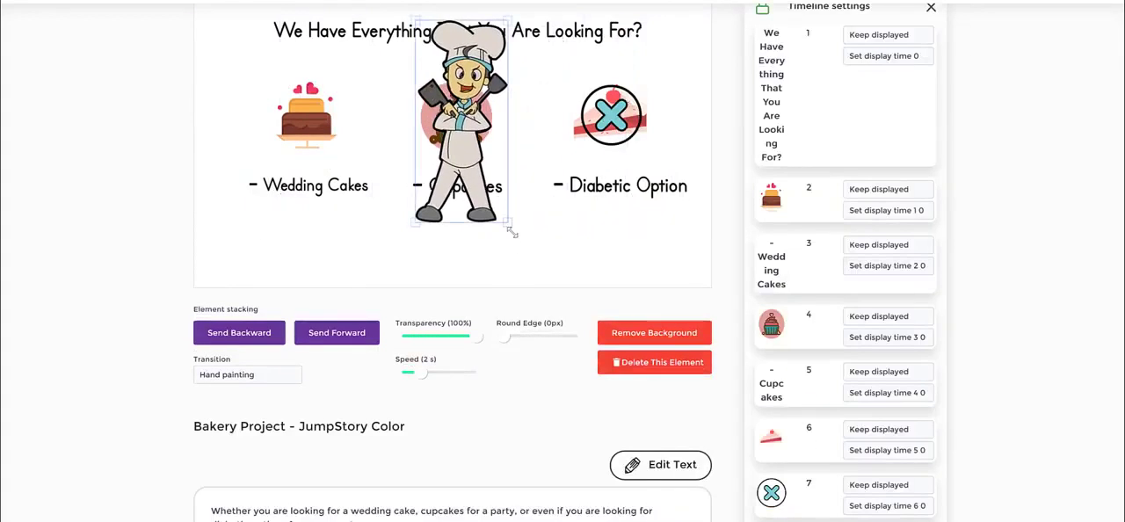
{"action": "left_click_drag", "start_coordinate": [502, 221], "coordinate": [456, 119]}
{"action": "left_click_drag", "start_coordinate": [440, 87], "coordinate": [512, 132]}
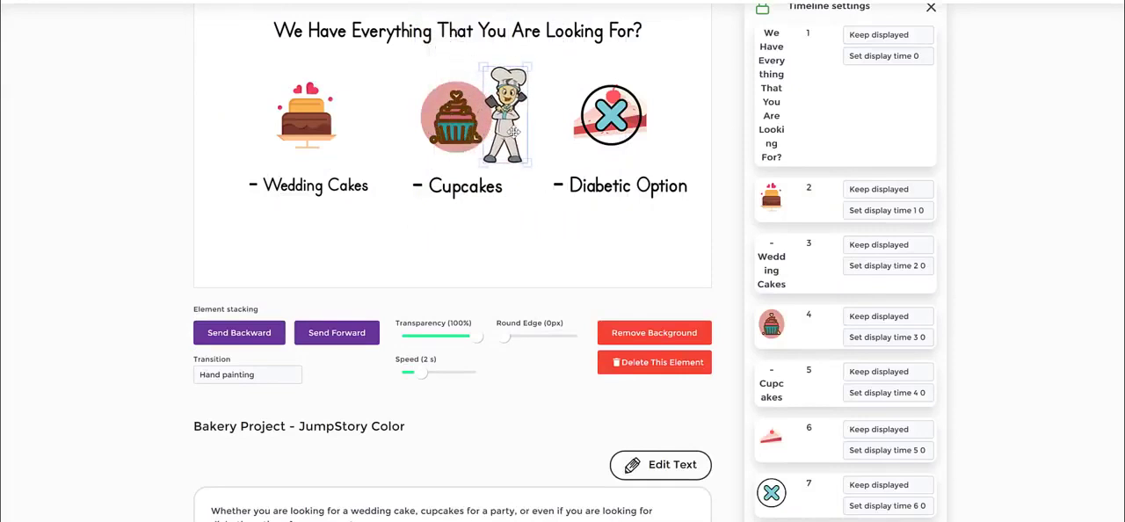
{"action": "left_click", "coordinate": [937, 280]}
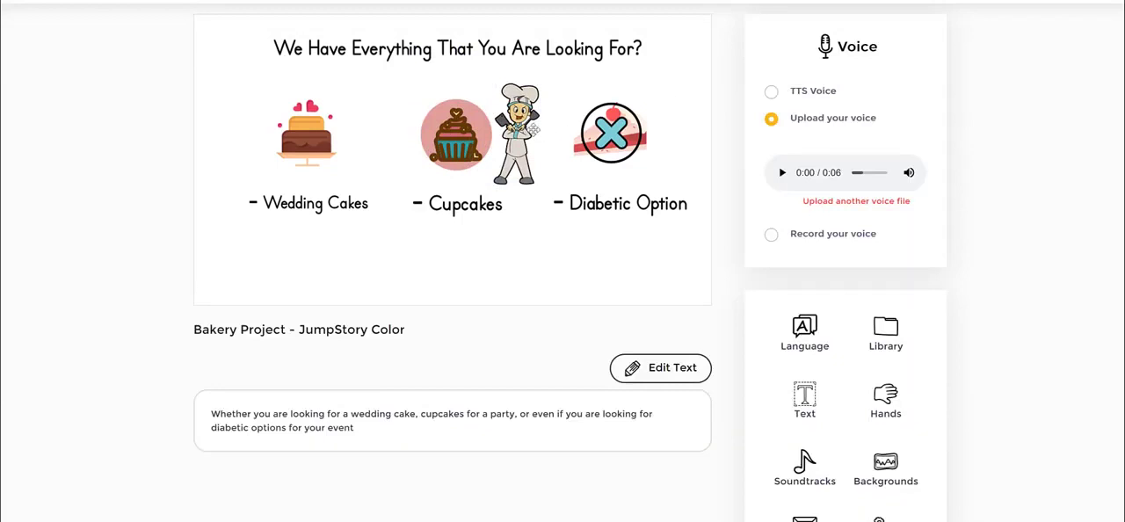
Delete the chef character from slide 4
{"action": "left_click", "coordinate": [529, 130]}
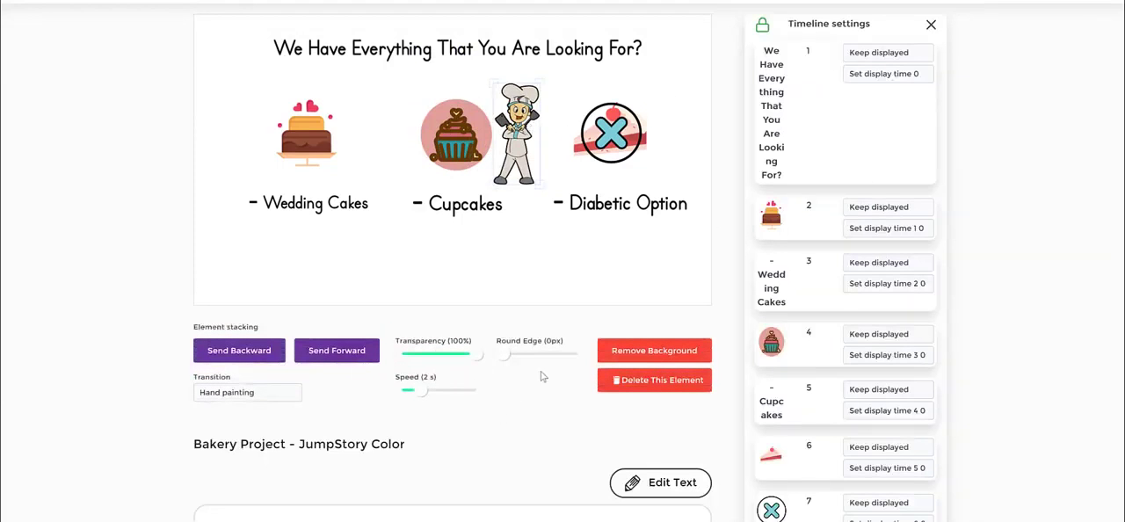
{"action": "left_click", "coordinate": [649, 379]}
Search the JumpStory collection in the library for "cook" and look through the matching images
{"action": "left_click", "coordinate": [884, 332]}
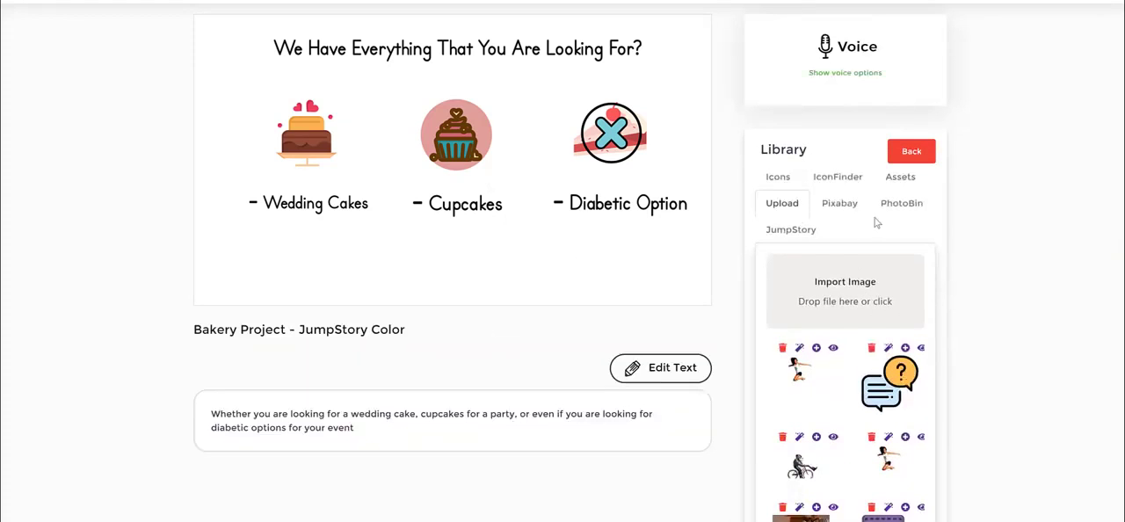
{"action": "left_click", "coordinate": [899, 179]}
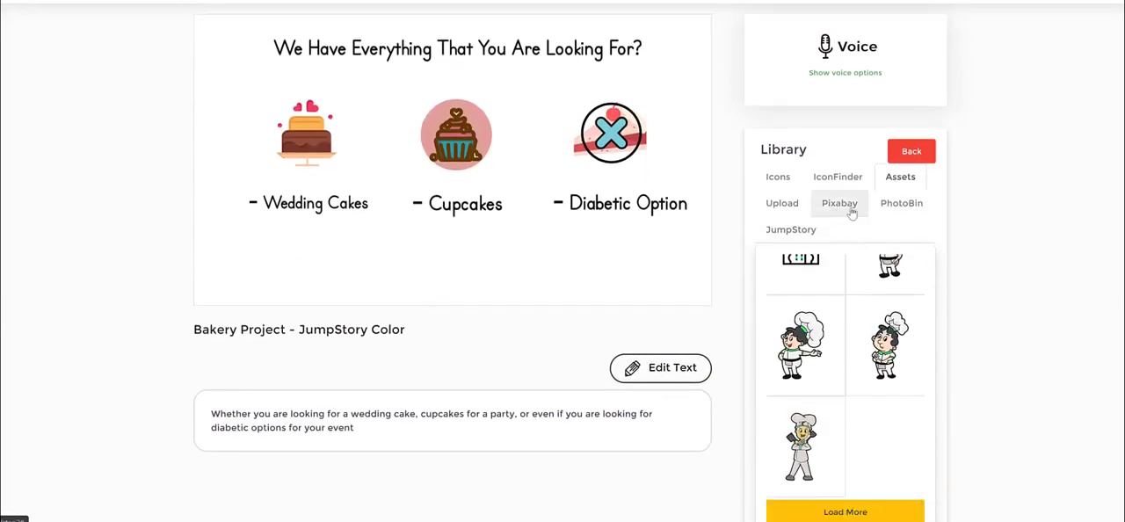
{"action": "left_click", "coordinate": [799, 232]}
{"action": "left_click", "coordinate": [827, 264]}
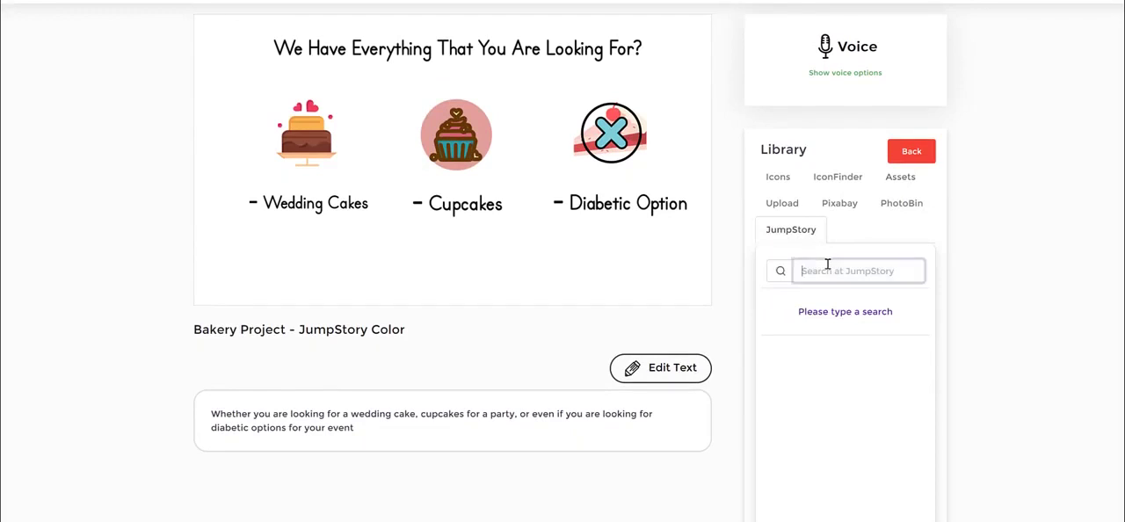
{"action": "type", "text": "cook"}
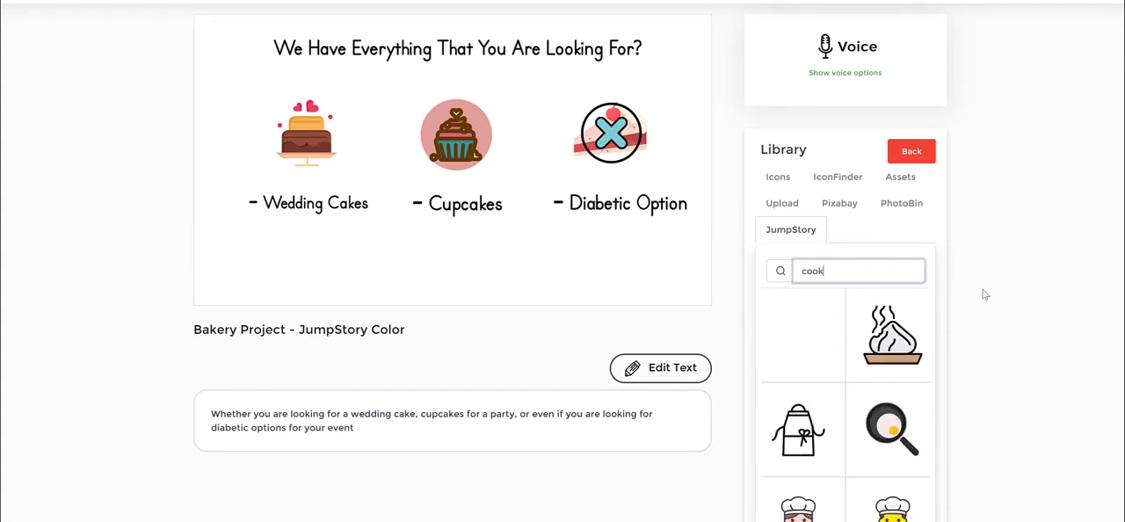
{"action": "scroll", "coordinate": [914, 364], "scroll_direction": "down", "scroll_amount": 1}
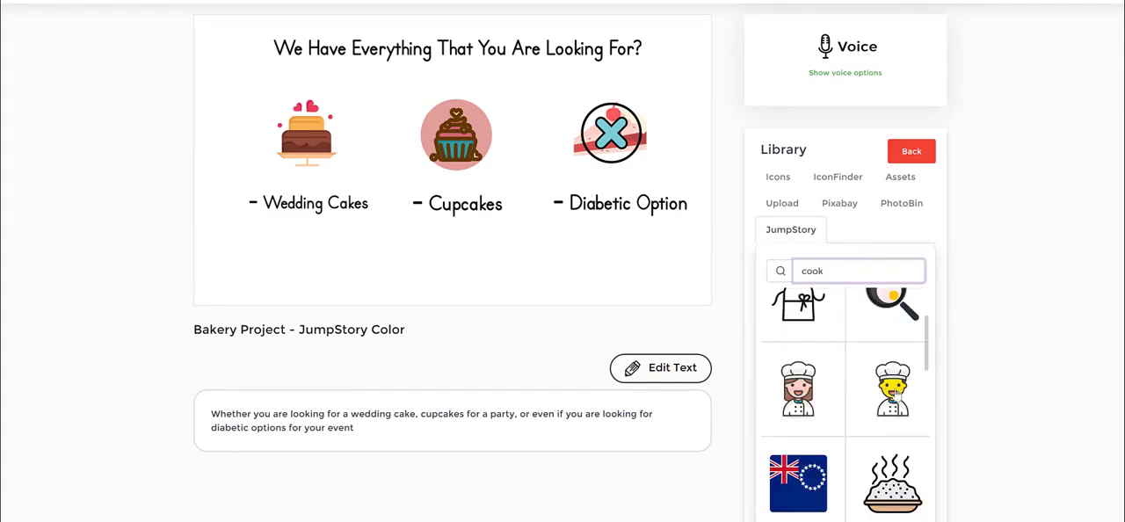
{"action": "scroll", "coordinate": [857, 409], "scroll_direction": "down", "scroll_amount": 1}
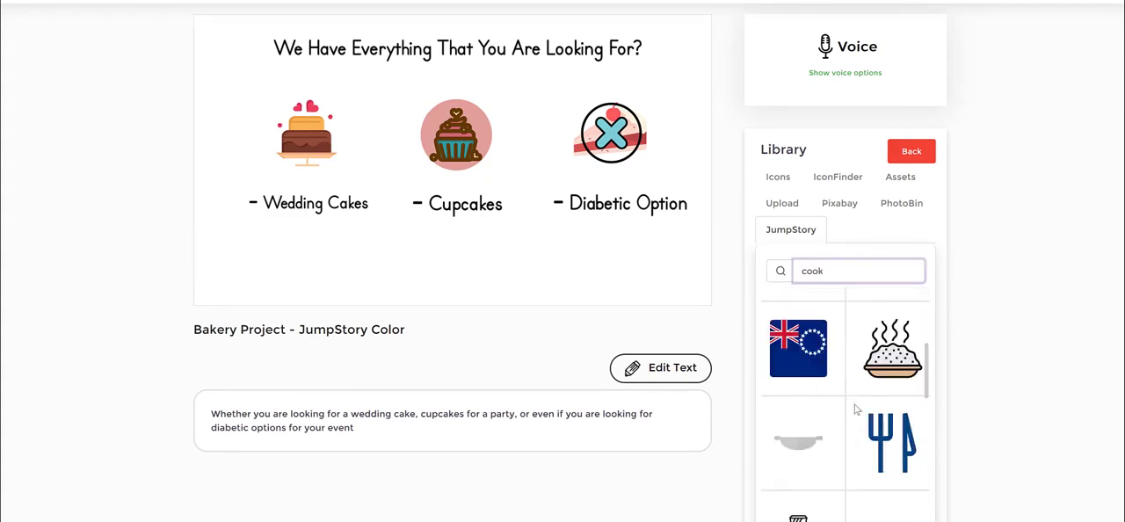
{"action": "scroll", "coordinate": [858, 408], "scroll_direction": "up", "scroll_amount": 1}
Add the brown-haired chef in the white hat to slide 4, shrink it and place it between the cupcake and the cake slice
{"action": "left_click", "coordinate": [802, 393]}
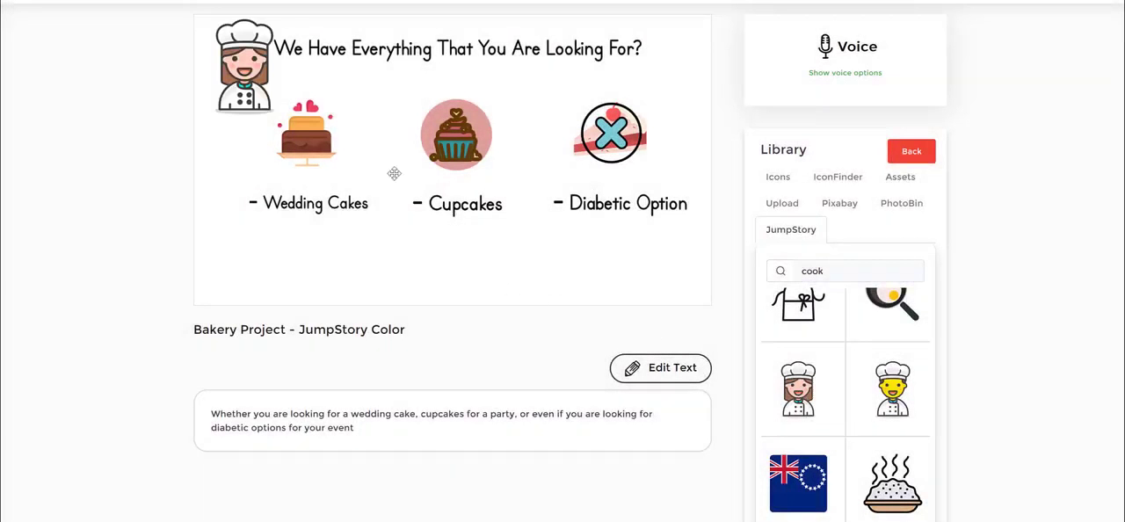
{"action": "left_click_drag", "start_coordinate": [276, 78], "coordinate": [520, 141]}
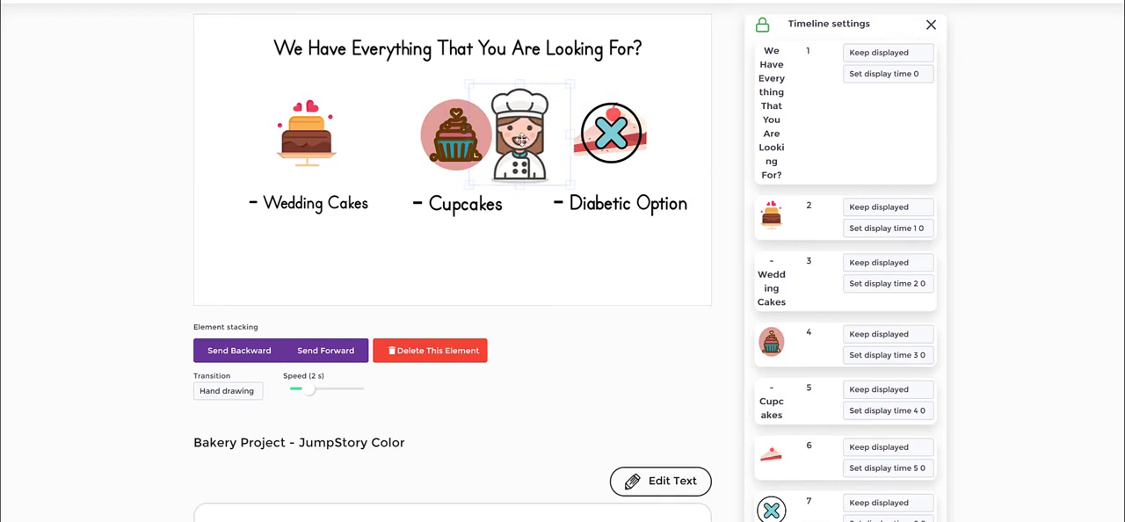
{"action": "left_click_drag", "start_coordinate": [446, 145], "coordinate": [449, 153]}
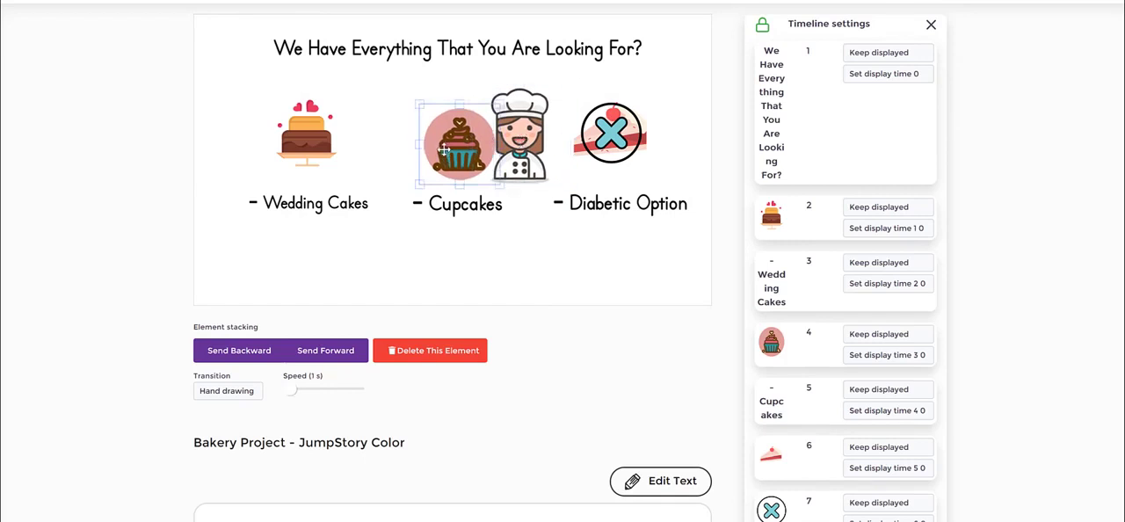
{"action": "left_click", "coordinate": [530, 125]}
{"action": "left_click_drag", "start_coordinate": [530, 126], "coordinate": [530, 131]}
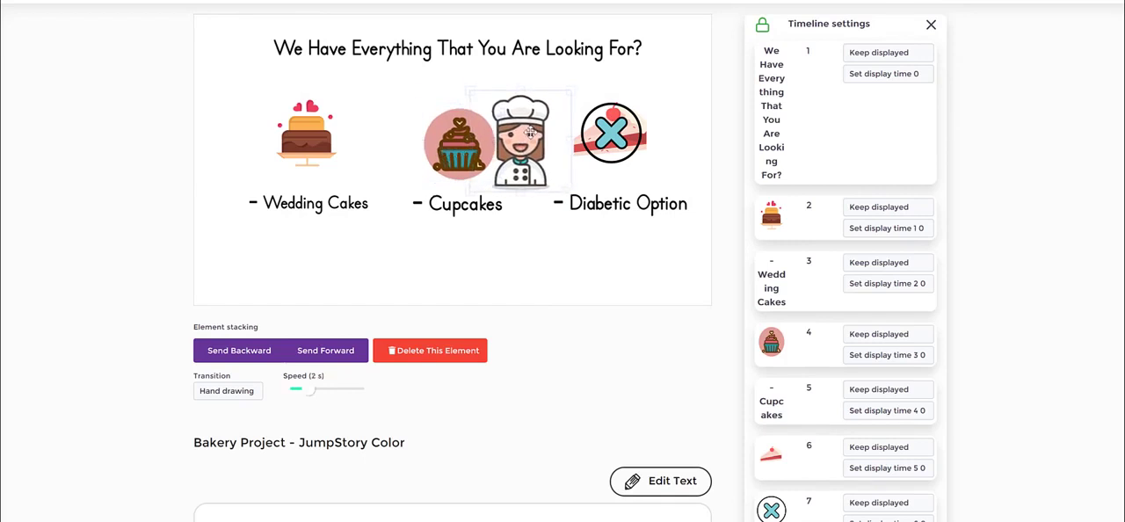
{"action": "mouse_move", "coordinate": [546, 170]}
{"action": "left_mouse_down"}
{"action": "mouse_move", "coordinate": [545, 157]}
{"action": "mouse_move", "coordinate": [398, 146]}
{"action": "mouse_move", "coordinate": [494, 151]}
{"action": "mouse_move", "coordinate": [555, 172]}
{"action": "mouse_move", "coordinate": [537, 149]}
{"action": "mouse_move", "coordinate": [546, 164]}
{"action": "left_mouse_up"}
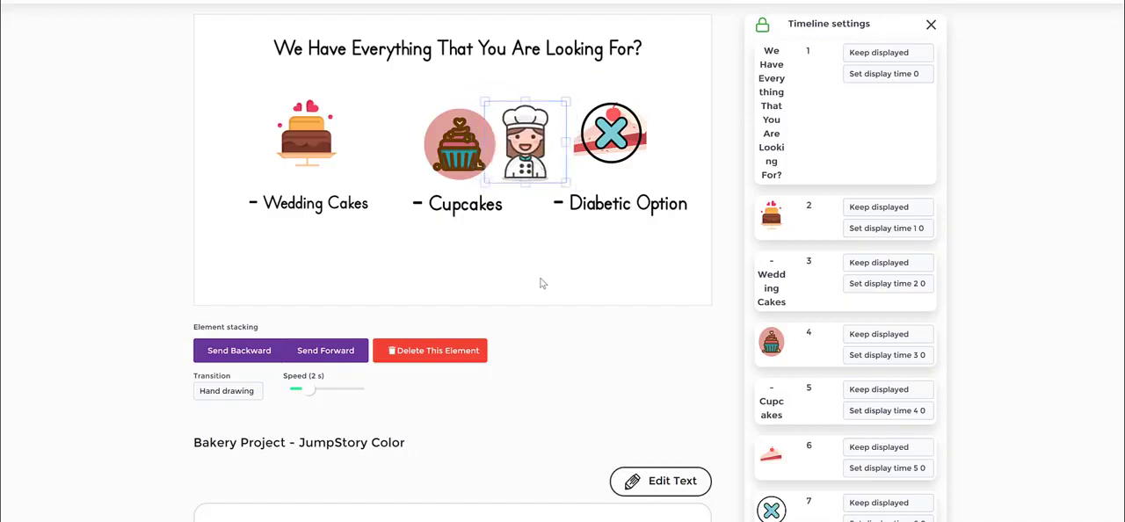
{"action": "left_click", "coordinate": [544, 230]}
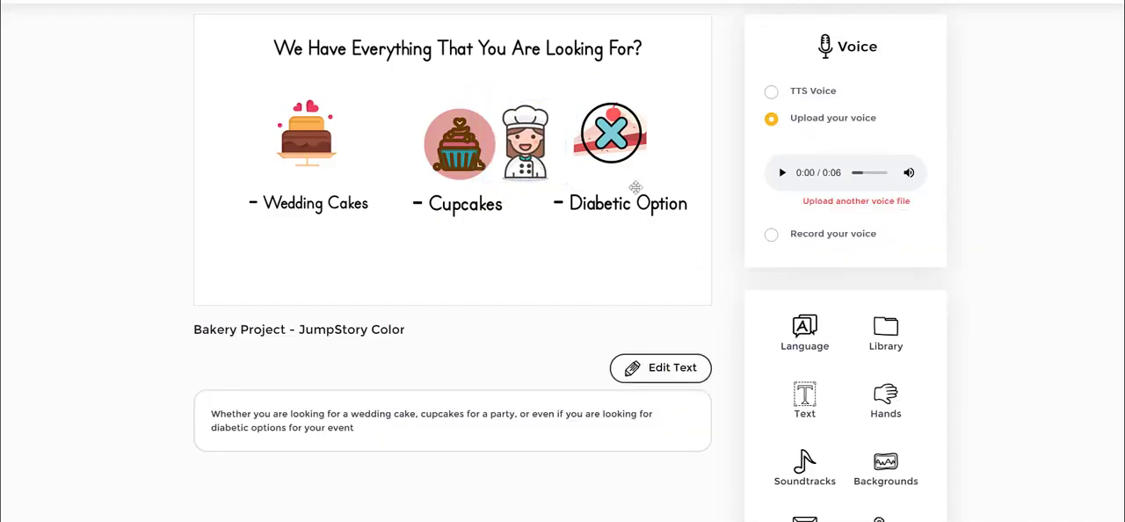
Shrink the cupcake image and move the chef closer so that she overlaps its right edge
{"action": "left_click", "coordinate": [471, 145]}
{"action": "left_click_drag", "start_coordinate": [498, 184], "coordinate": [490, 150]}
{"action": "left_click", "coordinate": [509, 157]}
{"action": "left_click", "coordinate": [548, 270]}
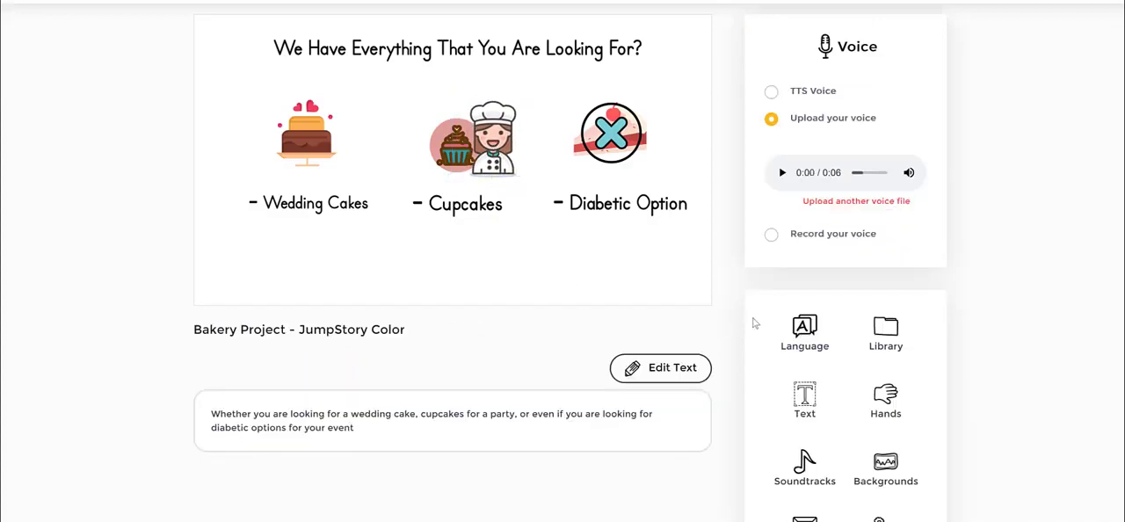
Reopen the image library for slide 4
{"action": "left_click", "coordinate": [885, 331]}
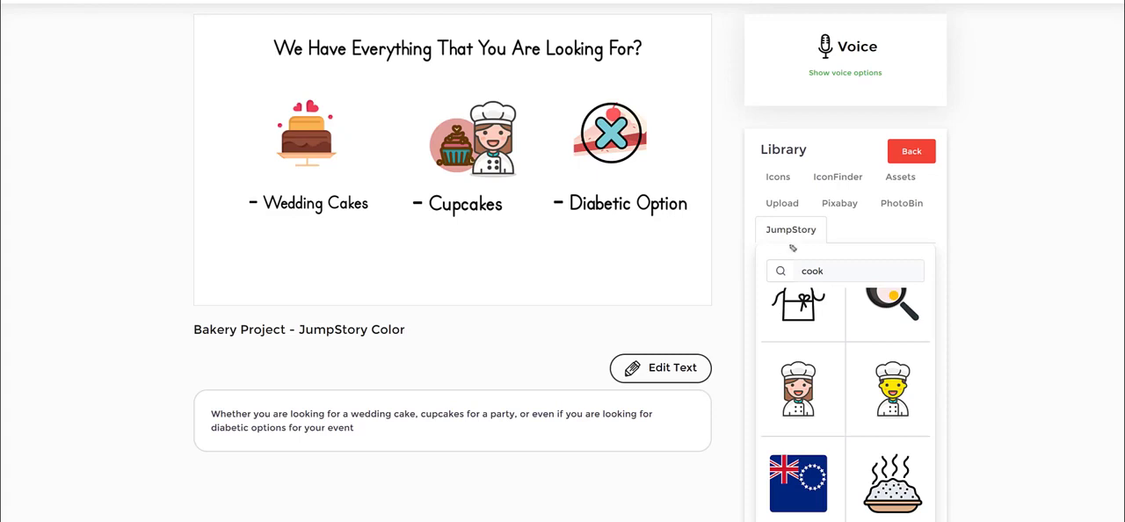
{"action": "mouse_move", "coordinate": [826, 214]}
{"action": "left_mouse_down"}
{"action": "mouse_move", "coordinate": [858, 218]}
{"action": "mouse_move", "coordinate": [859, 205]}
{"action": "mouse_move", "coordinate": [822, 207]}
{"action": "left_mouse_up"}
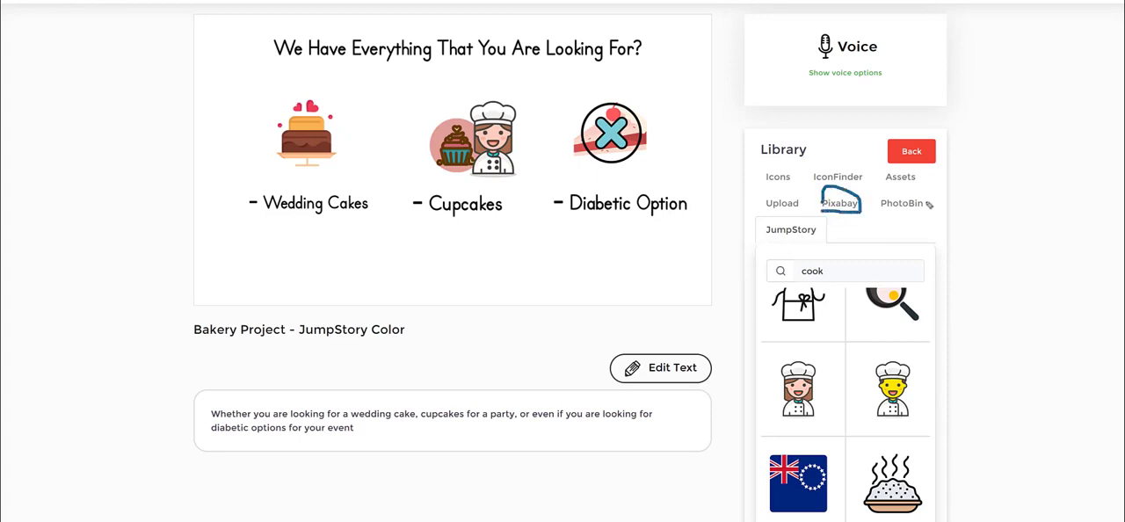
{"action": "mouse_move", "coordinate": [892, 218]}
{"action": "left_mouse_down"}
{"action": "mouse_move", "coordinate": [929, 215]}
{"action": "mouse_move", "coordinate": [914, 188]}
{"action": "mouse_move", "coordinate": [909, 218]}
{"action": "left_mouse_up"}
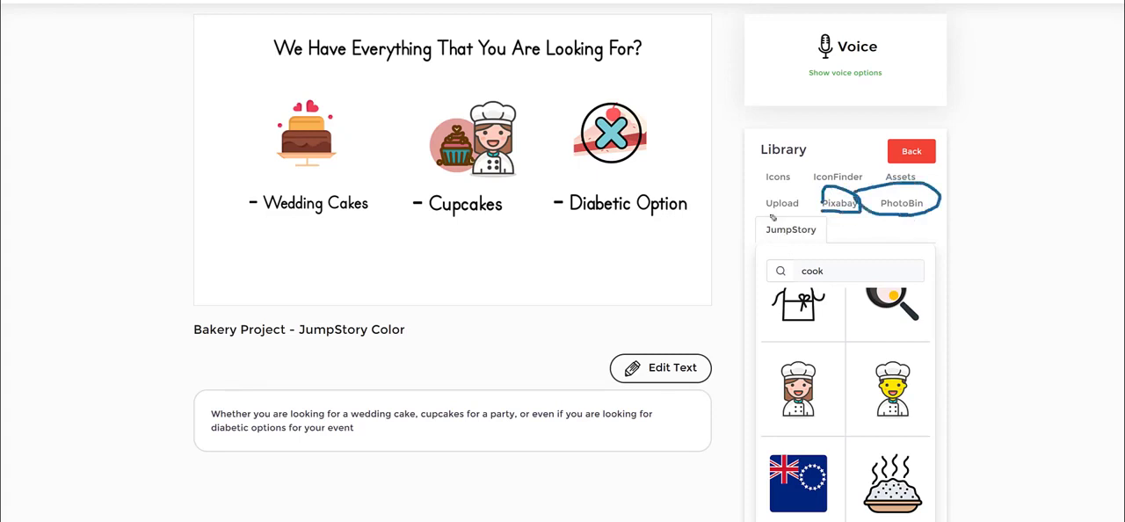
{"action": "mouse_move", "coordinate": [764, 212]}
{"action": "left_mouse_down"}
{"action": "mouse_move", "coordinate": [798, 220]}
{"action": "mouse_move", "coordinate": [769, 189]}
{"action": "mouse_move", "coordinate": [759, 211]}
{"action": "left_mouse_up"}
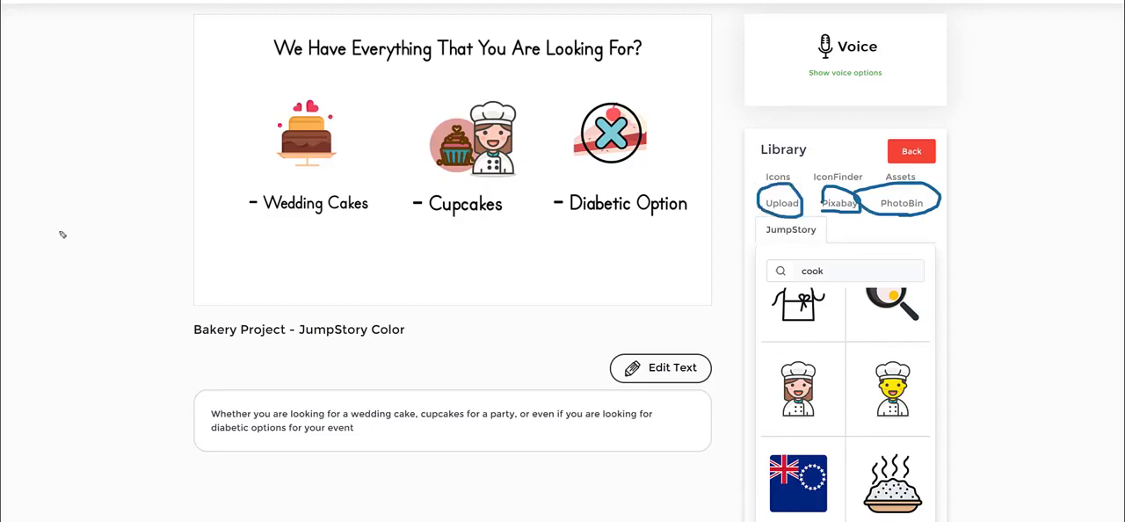
Search Pixabay for "cooking", look through the photos and preview the one of the couple cooking in a kitchen
{"action": "left_click", "coordinate": [839, 203]}
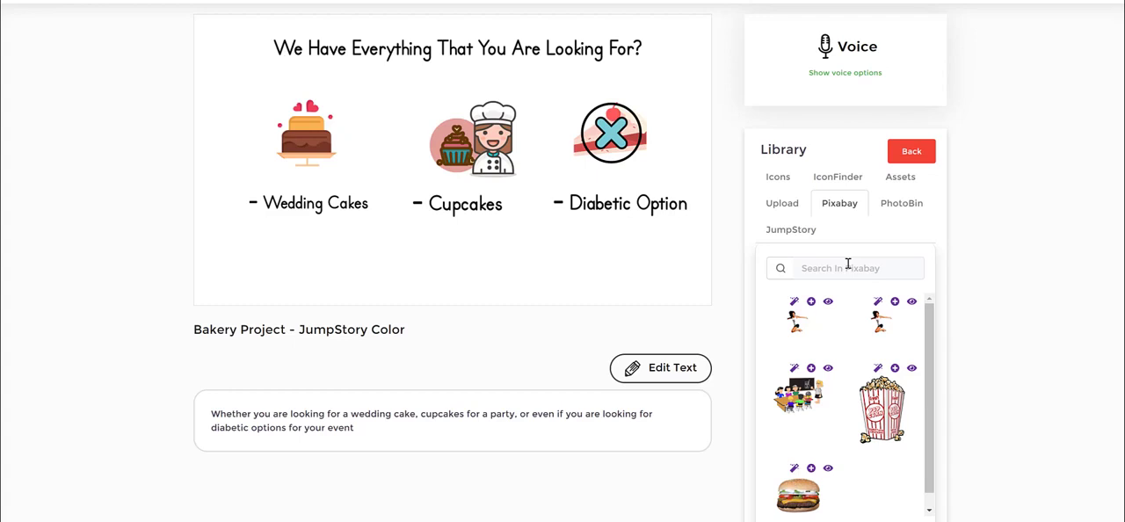
{"action": "left_click", "coordinate": [848, 265]}
{"action": "type", "text": "cooking"}
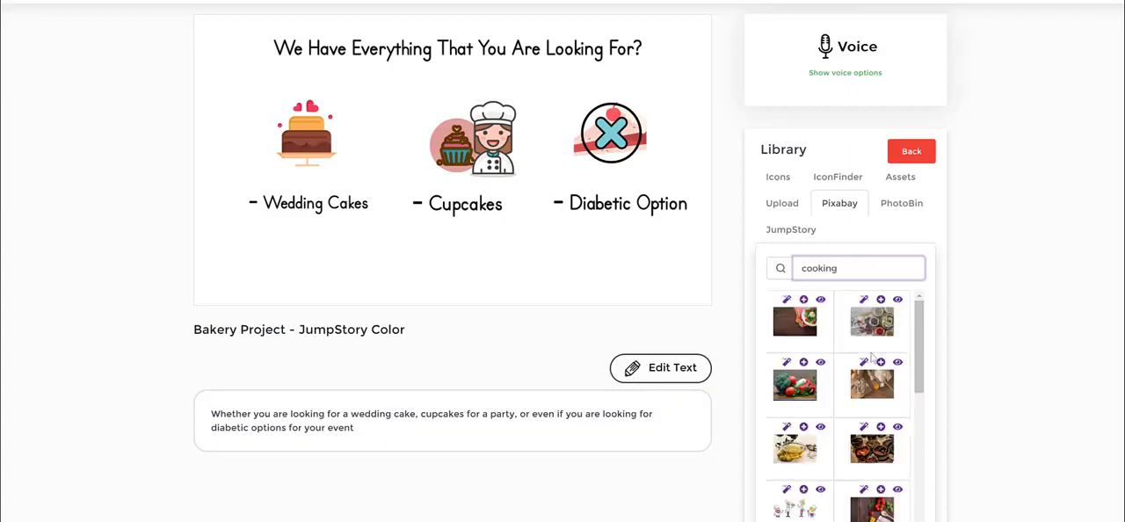
{"action": "scroll", "coordinate": [872, 356], "scroll_direction": "down", "scroll_amount": 3}
{"action": "scroll", "coordinate": [870, 356], "scroll_direction": "down", "scroll_amount": 2}
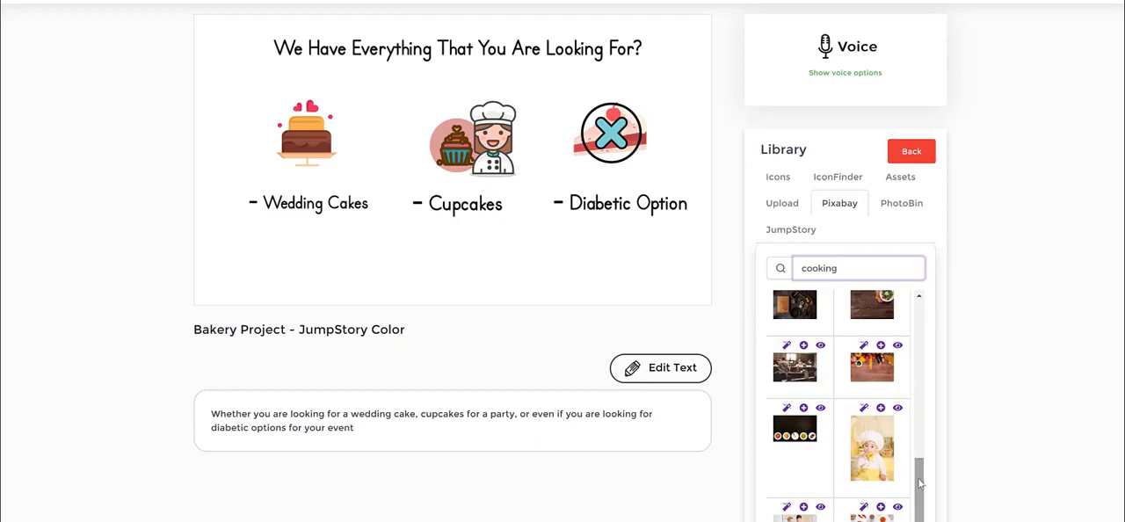
{"action": "scroll", "coordinate": [825, 482], "scroll_direction": "down", "scroll_amount": 3}
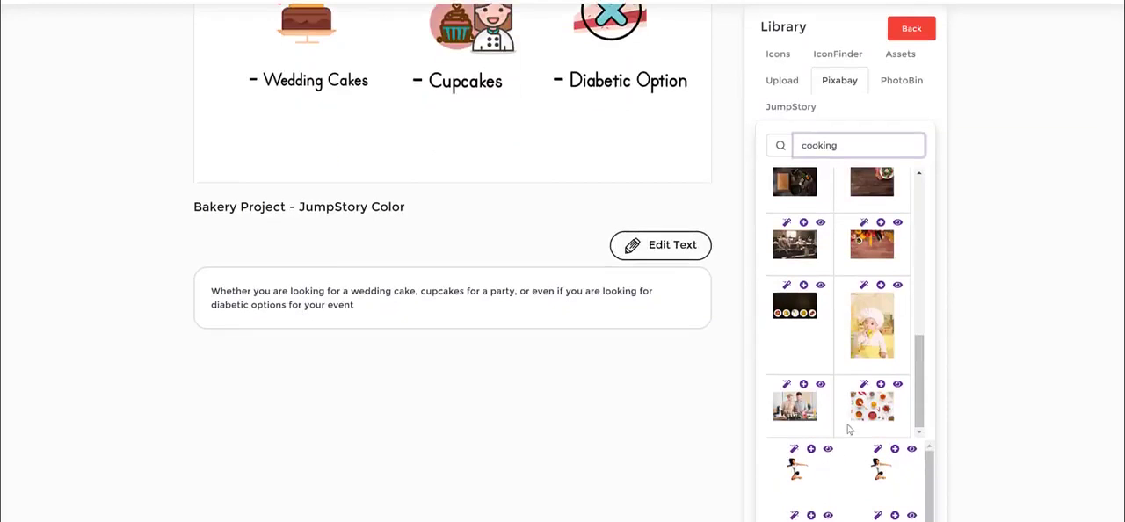
{"action": "left_click", "coordinate": [796, 409]}
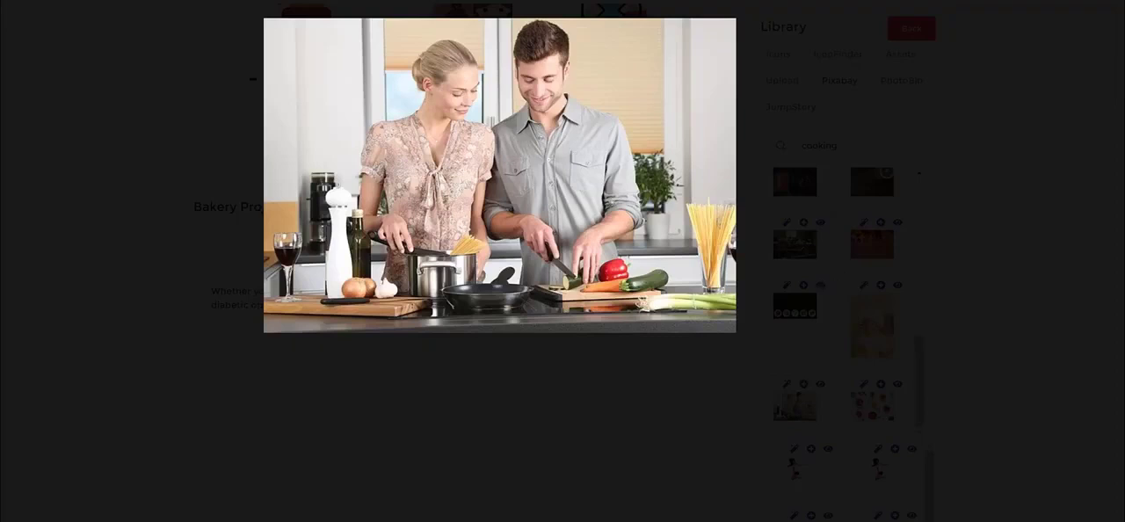
{"action": "left_click", "coordinate": [1051, 31]}
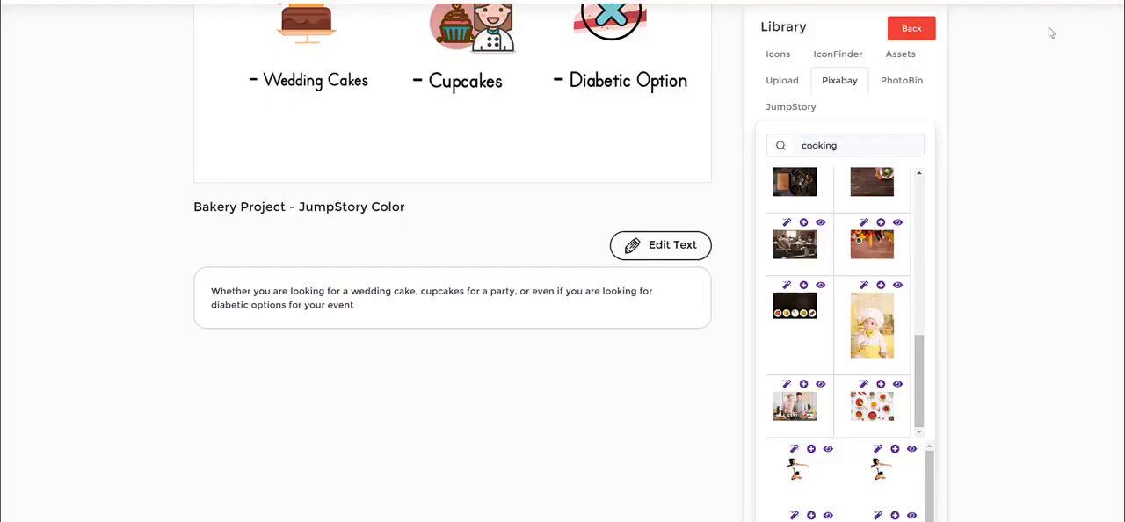
Add the original photo of the couple cooking to slide 4 and delete it again
{"action": "left_click", "coordinate": [803, 385]}
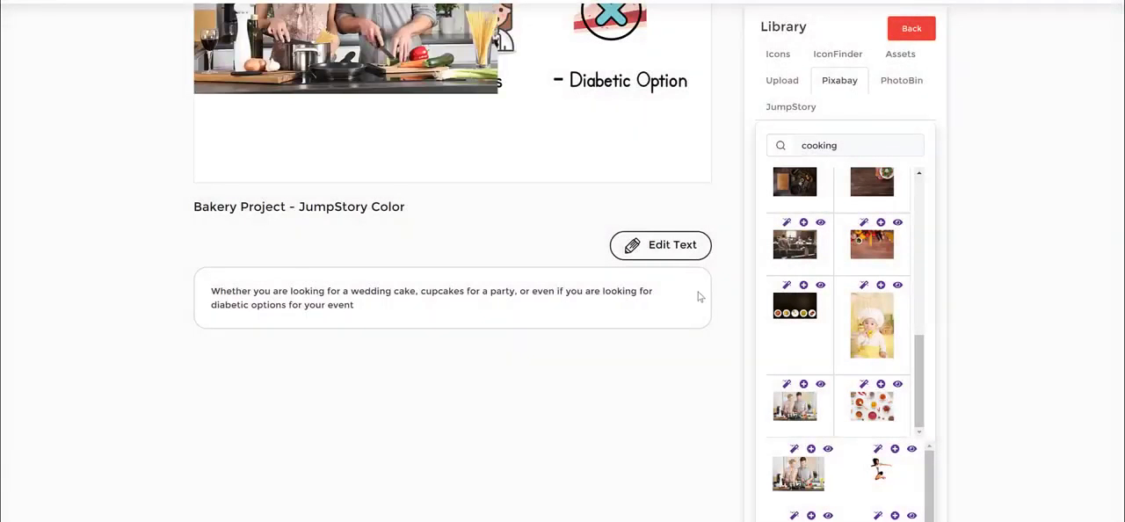
{"action": "scroll", "coordinate": [420, 125], "scroll_direction": "up", "scroll_amount": 3}
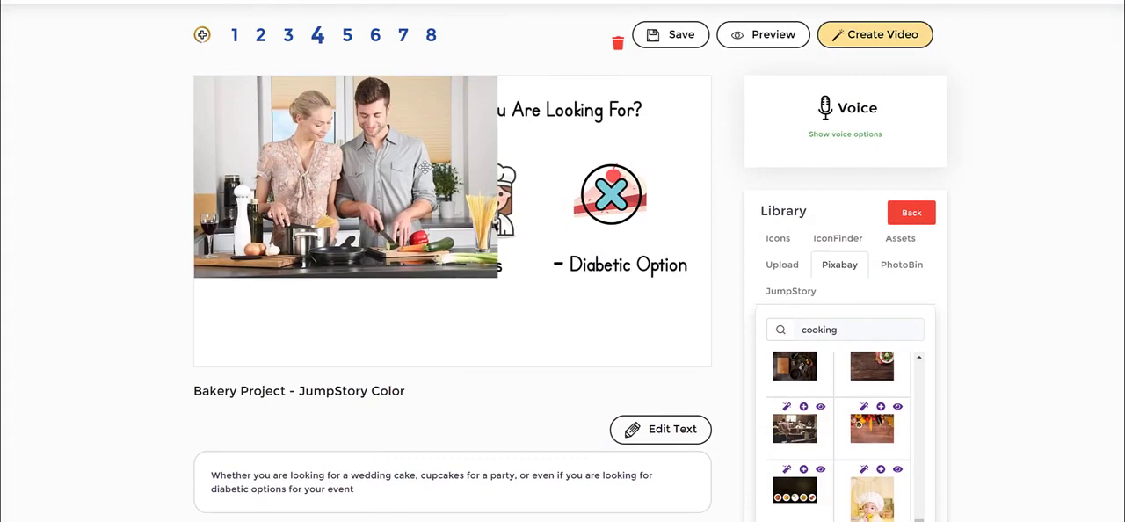
{"action": "left_click", "coordinate": [424, 167]}
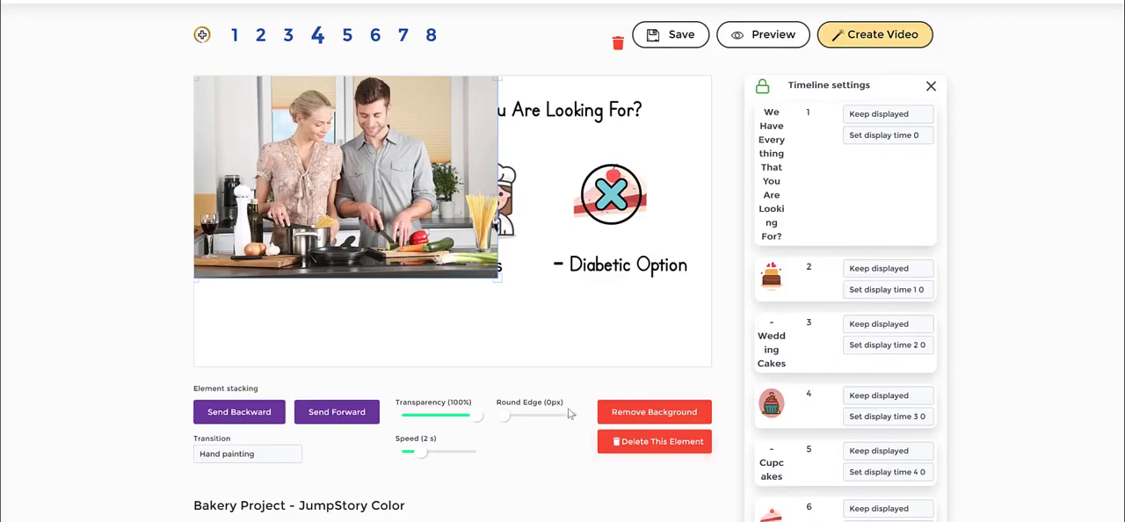
{"action": "left_click", "coordinate": [647, 448]}
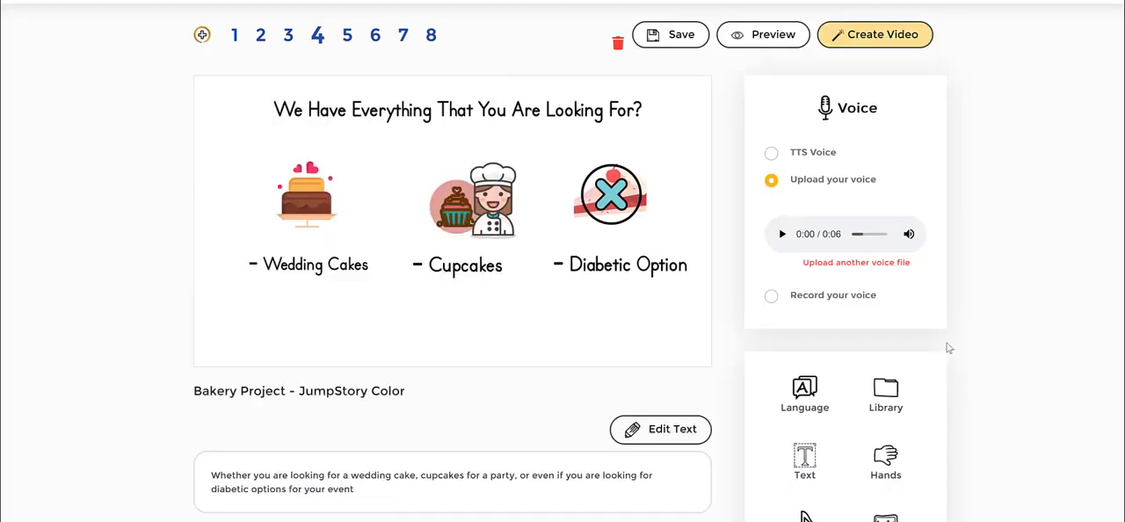
Convert the Pixabay photo of the couple cooking into a cartoon and use the colour version on slide 4
{"action": "scroll", "coordinate": [941, 346], "scroll_direction": "down", "scroll_amount": 2}
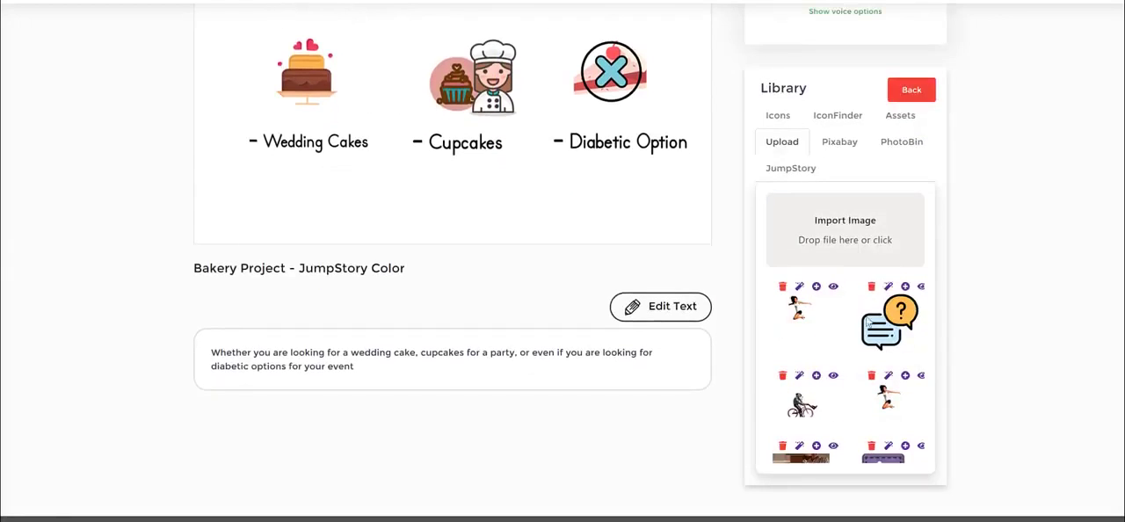
{"action": "left_click", "coordinate": [839, 141]}
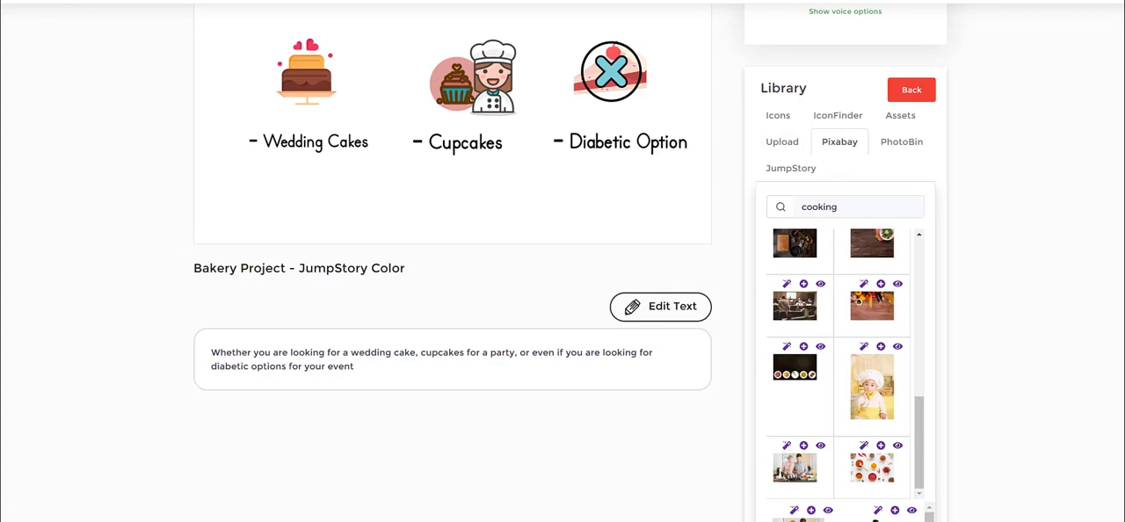
{"action": "mouse_move", "coordinate": [784, 414]}
{"action": "left_mouse_down"}
{"action": "mouse_move", "coordinate": [783, 446]}
{"action": "mouse_move", "coordinate": [800, 418]}
{"action": "mouse_move", "coordinate": [782, 404]}
{"action": "left_mouse_up"}
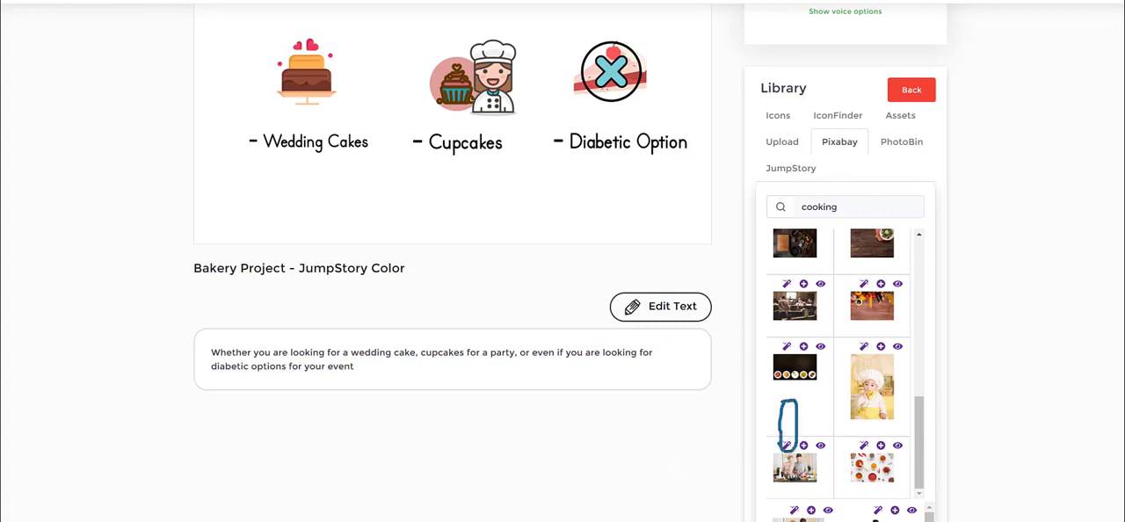
{"action": "left_click", "coordinate": [786, 446]}
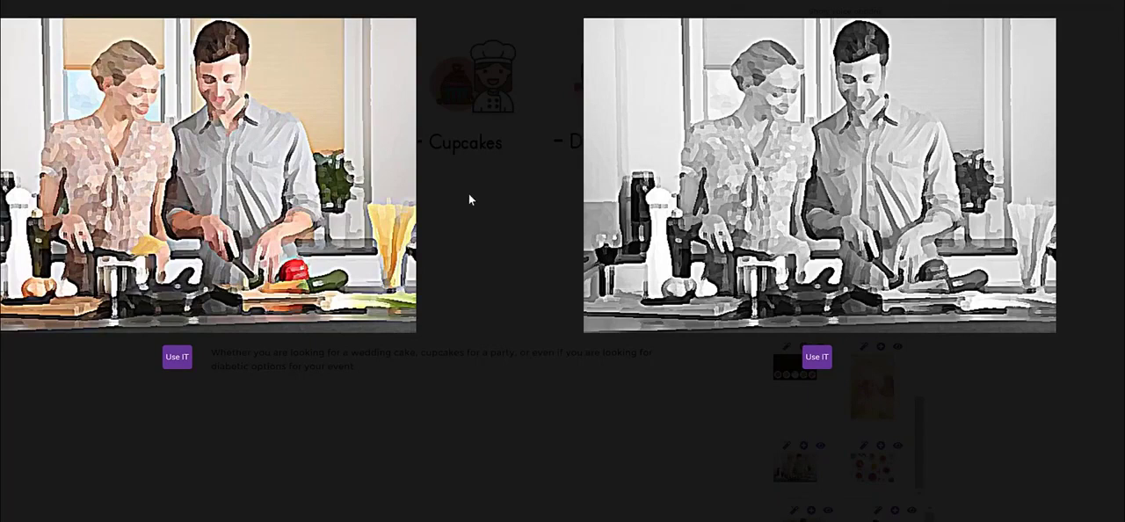
{"action": "left_click", "coordinate": [177, 356]}
{"action": "scroll", "coordinate": [527, 282], "scroll_direction": "up", "scroll_amount": 3}
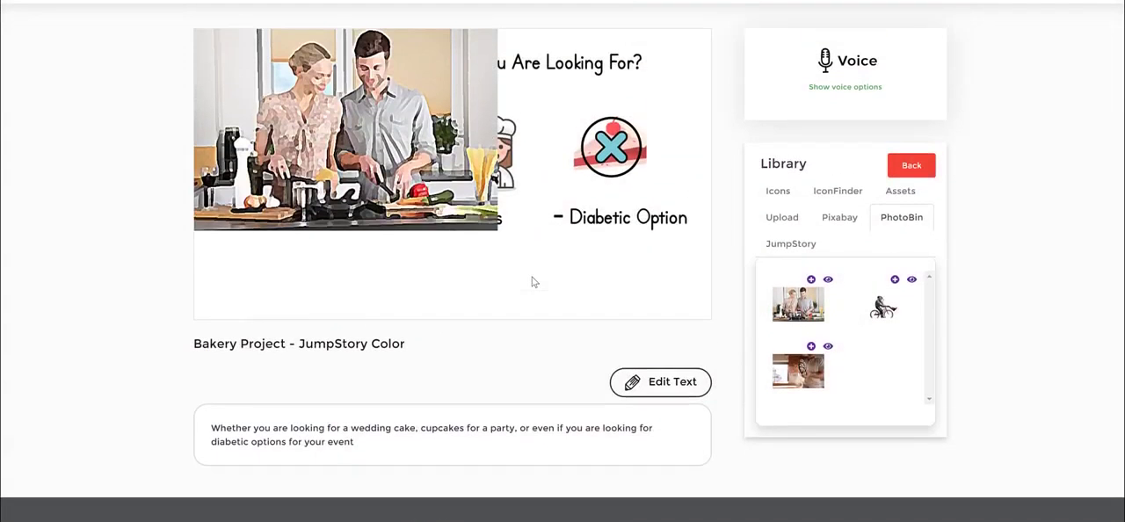
Remove the background from the cartoon picture of the couple on slide 4
{"action": "left_click", "coordinate": [388, 206]}
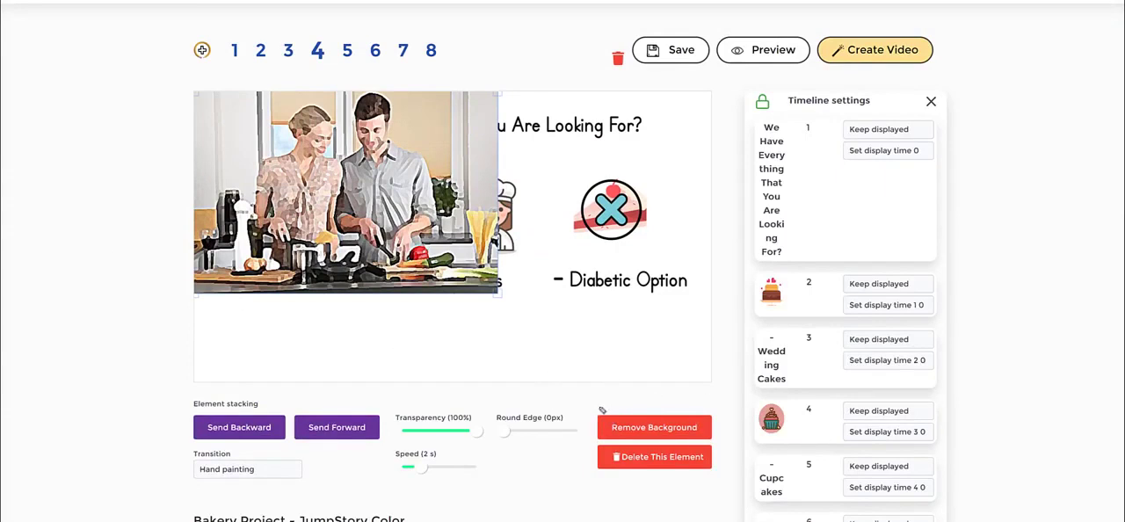
{"action": "mouse_move", "coordinate": [602, 409]}
{"action": "left_mouse_down"}
{"action": "mouse_move", "coordinate": [643, 397]}
{"action": "mouse_move", "coordinate": [690, 402]}
{"action": "mouse_move", "coordinate": [722, 427]}
{"action": "mouse_move", "coordinate": [707, 449]}
{"action": "mouse_move", "coordinate": [612, 459]}
{"action": "mouse_move", "coordinate": [565, 424]}
{"action": "mouse_move", "coordinate": [587, 403]}
{"action": "left_mouse_up"}
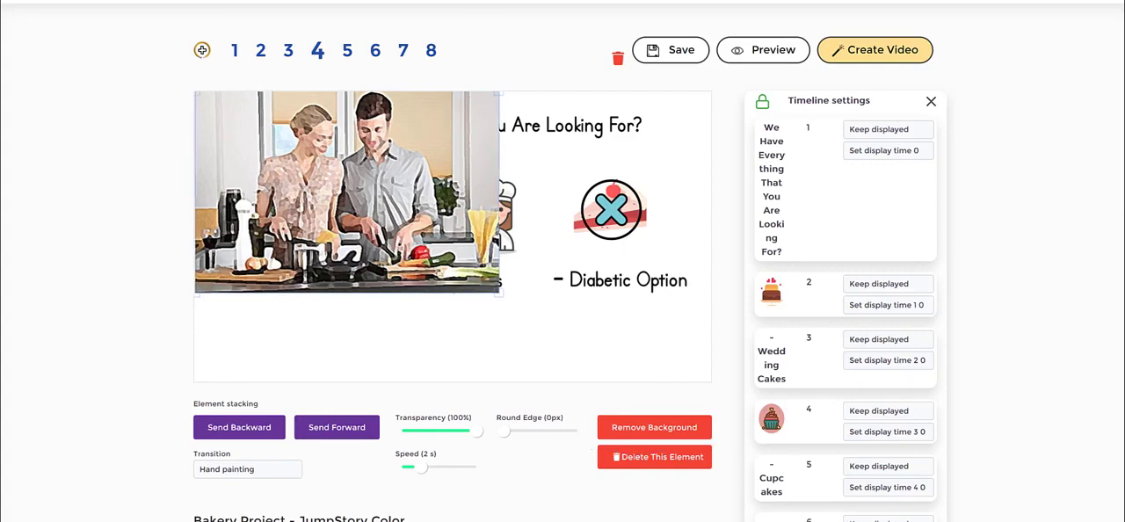
{"action": "left_click", "coordinate": [655, 431]}
{"action": "left_click", "coordinate": [491, 324]}
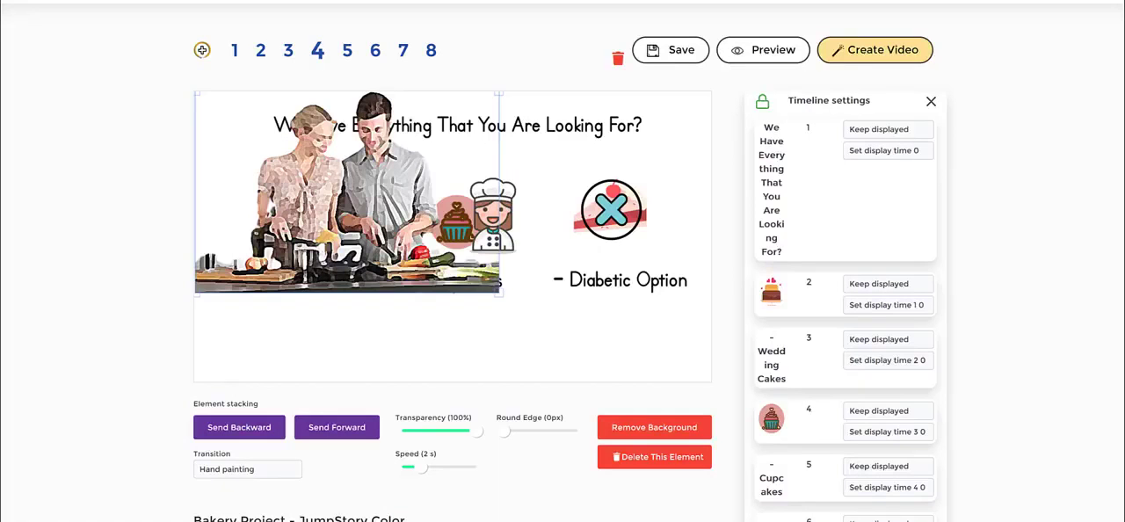
Shrink the picture of the couple and place it below the Cupcakes label
{"action": "left_click_drag", "start_coordinate": [323, 149], "coordinate": [475, 195]}
{"action": "left_click_drag", "start_coordinate": [630, 352], "coordinate": [449, 232]}
{"action": "left_click_drag", "start_coordinate": [408, 202], "coordinate": [483, 345]}
{"action": "left_click", "coordinate": [261, 471]}
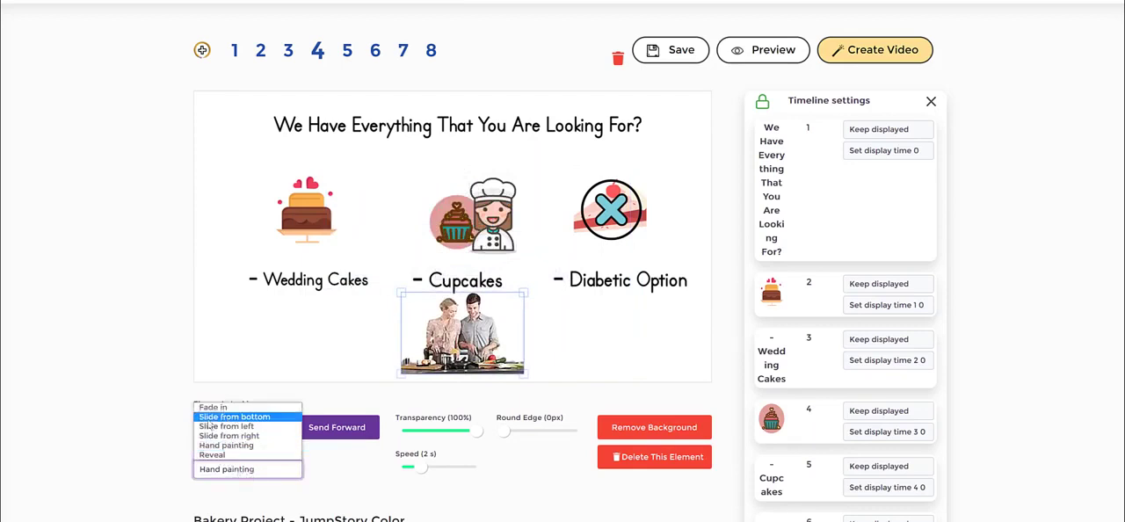
{"action": "left_click", "coordinate": [102, 359]}
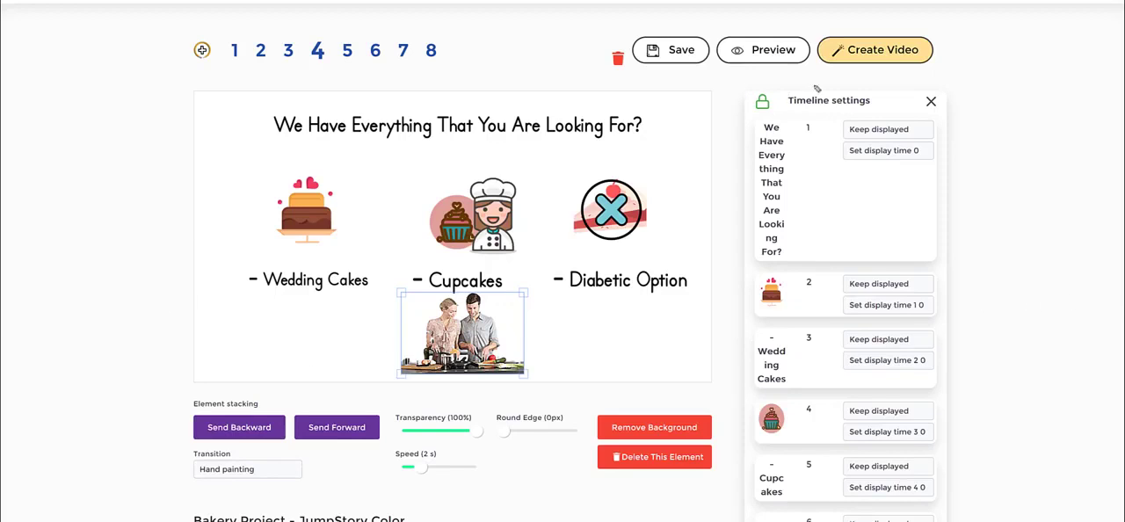
{"action": "mouse_move", "coordinate": [720, 94]}
{"action": "left_mouse_down"}
{"action": "mouse_move", "coordinate": [970, 191]}
{"action": "mouse_move", "coordinate": [867, 253]}
{"action": "mouse_move", "coordinate": [709, 207]}
{"action": "mouse_move", "coordinate": [721, 107]}
{"action": "left_mouse_up"}
Deselect the picture of the couple and show the Icons collection in the library
{"action": "left_click", "coordinate": [558, 352]}
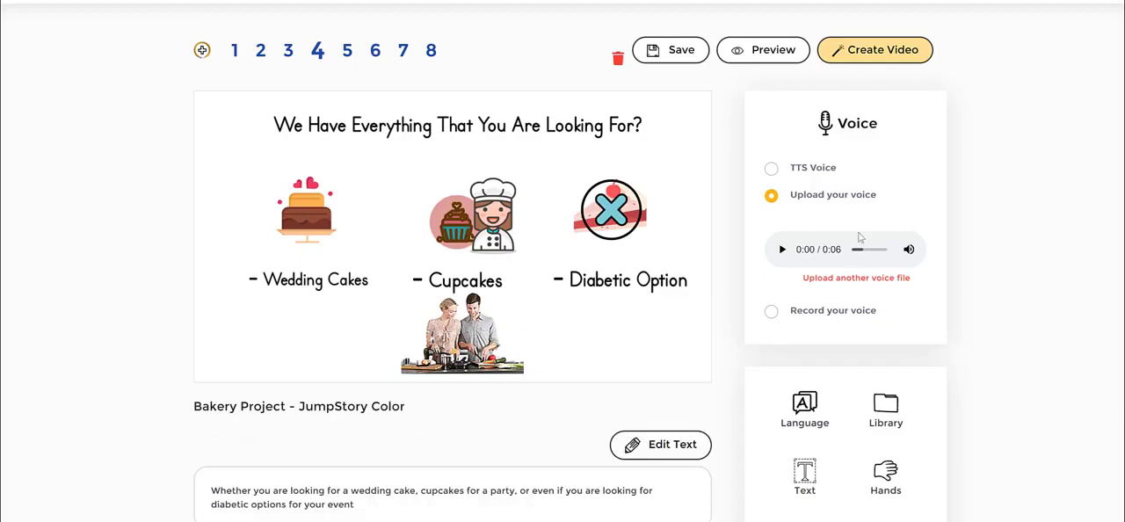
{"action": "scroll", "coordinate": [861, 290], "scroll_direction": "down", "scroll_amount": 1}
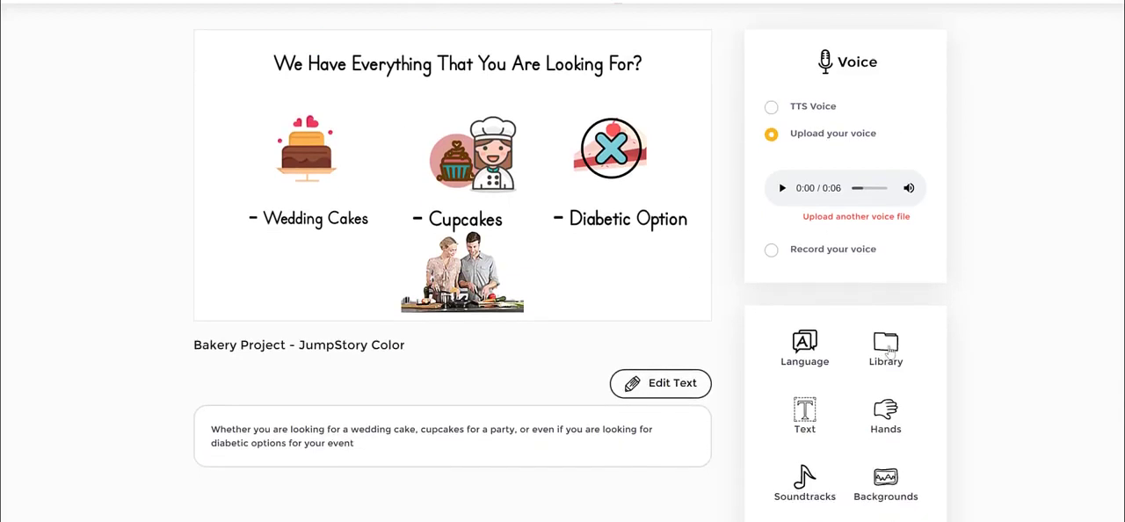
{"action": "left_click", "coordinate": [892, 348]}
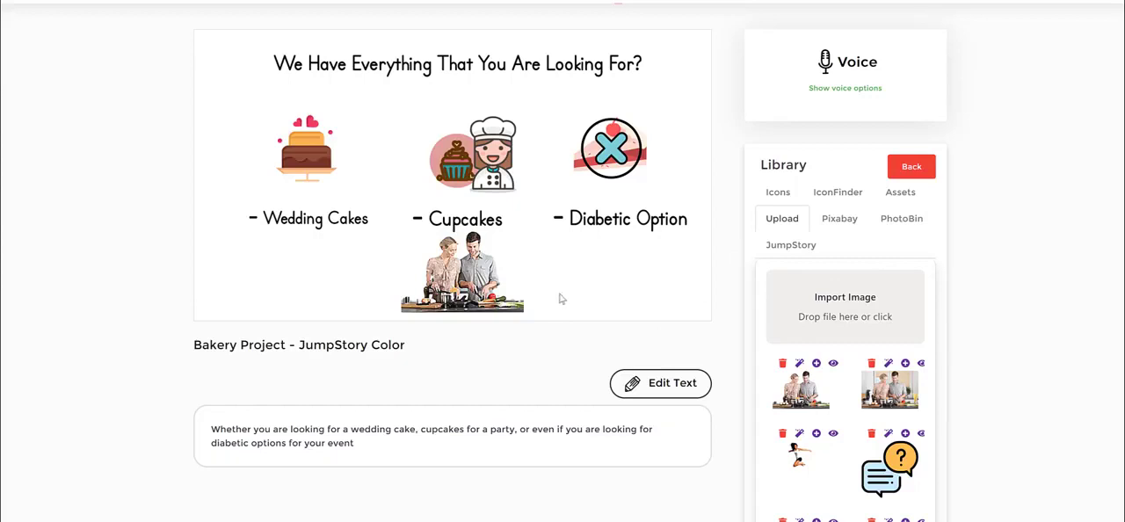
{"action": "left_click", "coordinate": [787, 199]}
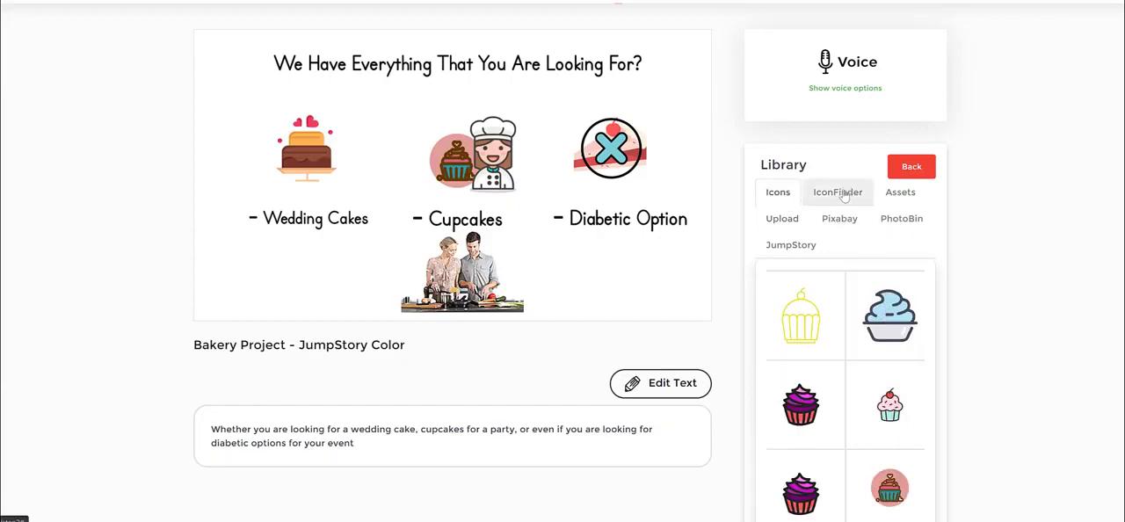